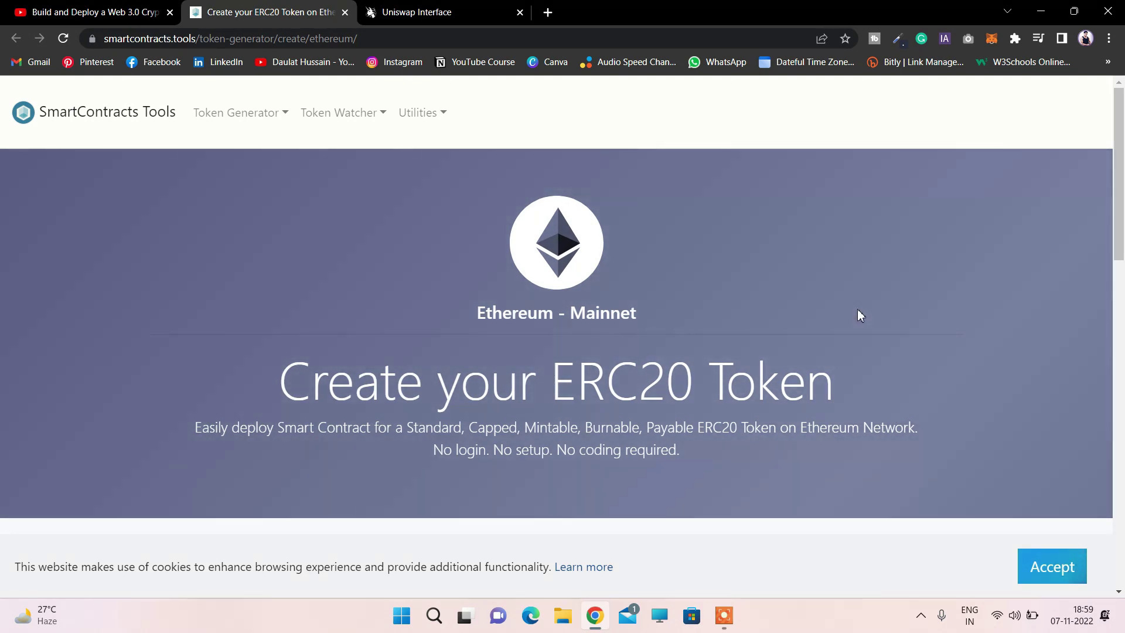
- Scroll down the Create ERC20 Token page to the Token Details form
{"action": "scroll", "coordinate": [857, 313], "scroll_direction": "down", "scroll_amount": 5}
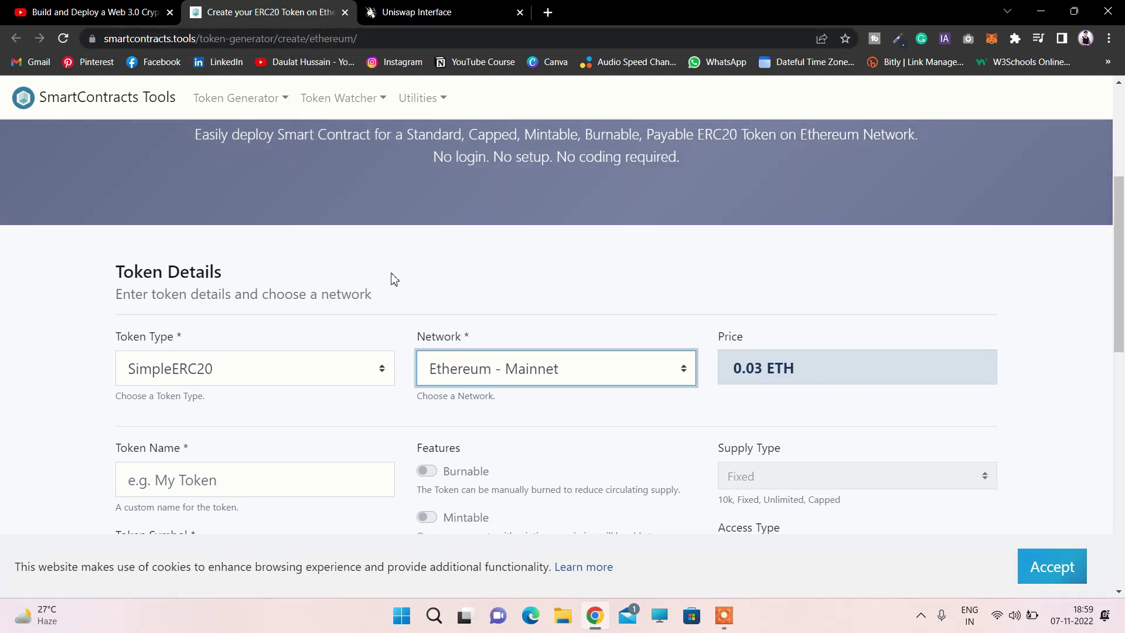
{"action": "scroll", "coordinate": [389, 278], "scroll_direction": "down", "scroll_amount": 1}
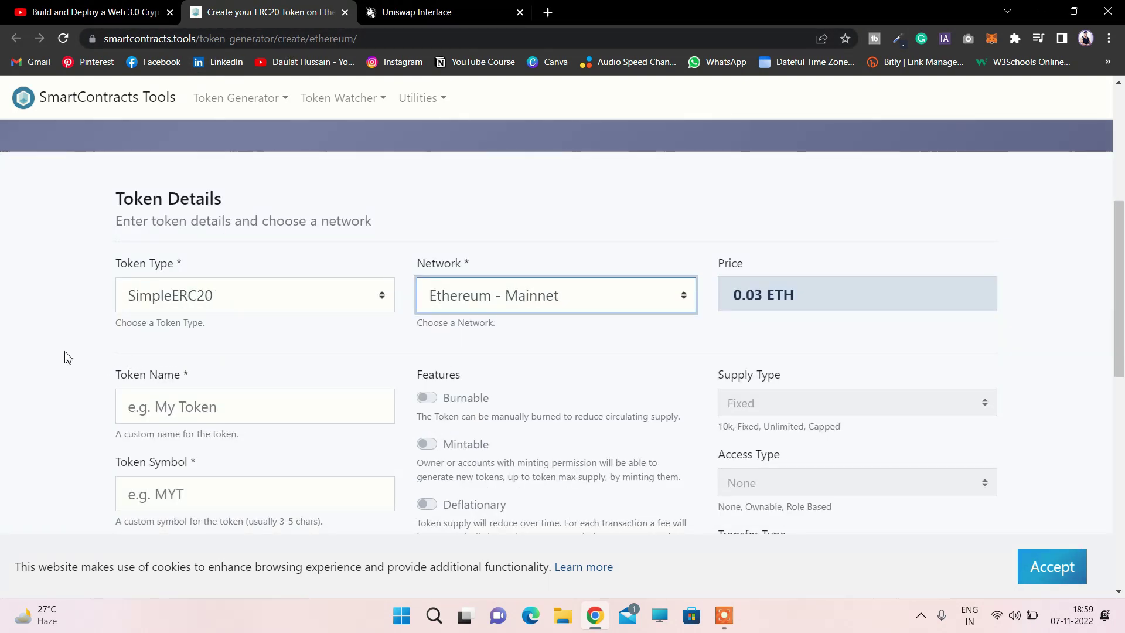
- Set the network to Goerli - Testnet and the token type to StandardERC20
{"action": "left_click", "coordinate": [487, 302]}
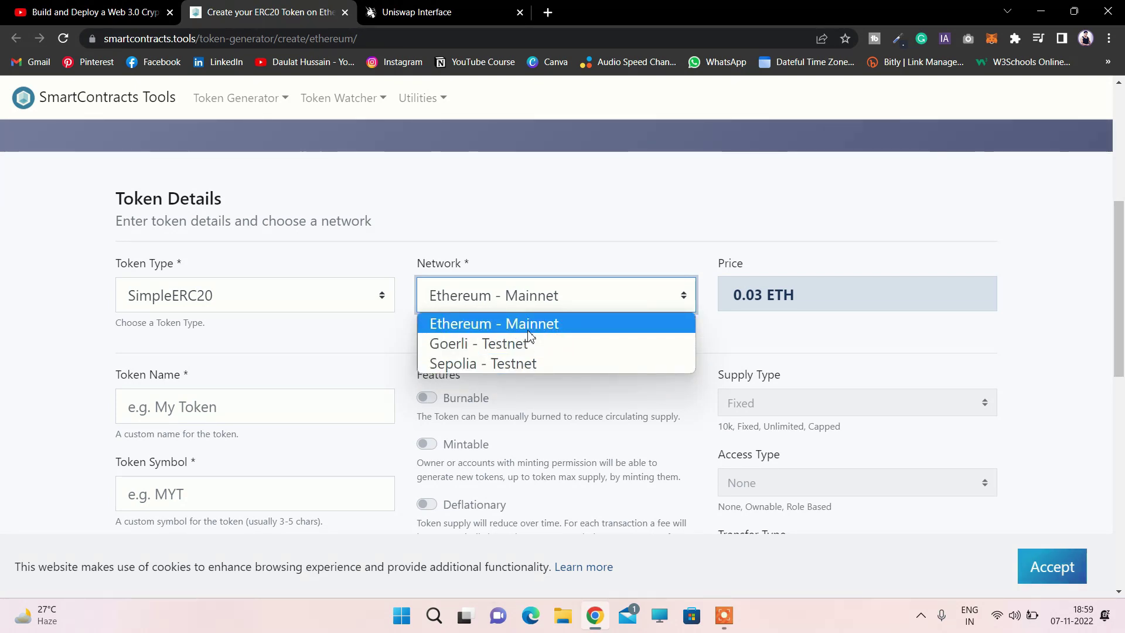
{"action": "left_click", "coordinate": [530, 345]}
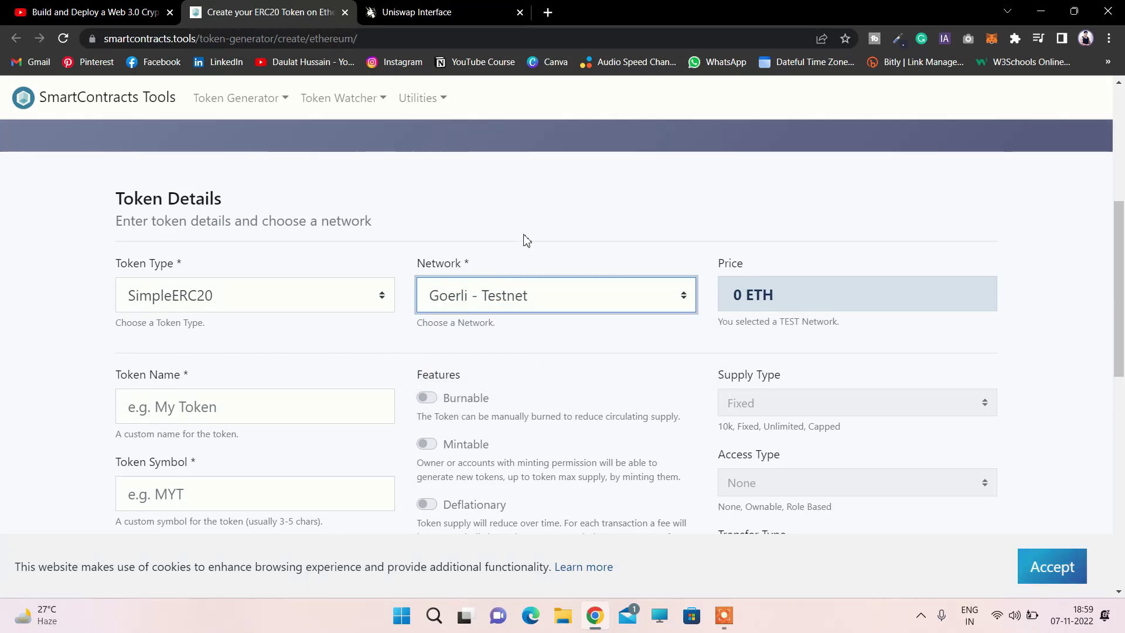
{"action": "left_click", "coordinate": [206, 294]}
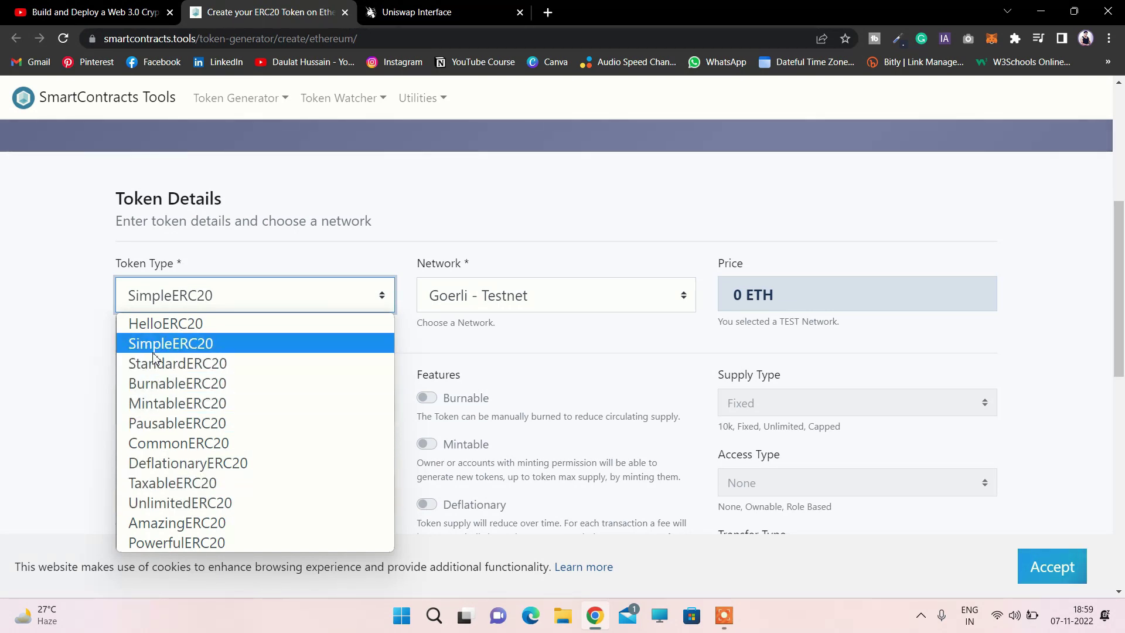
{"action": "left_click", "coordinate": [162, 367]}
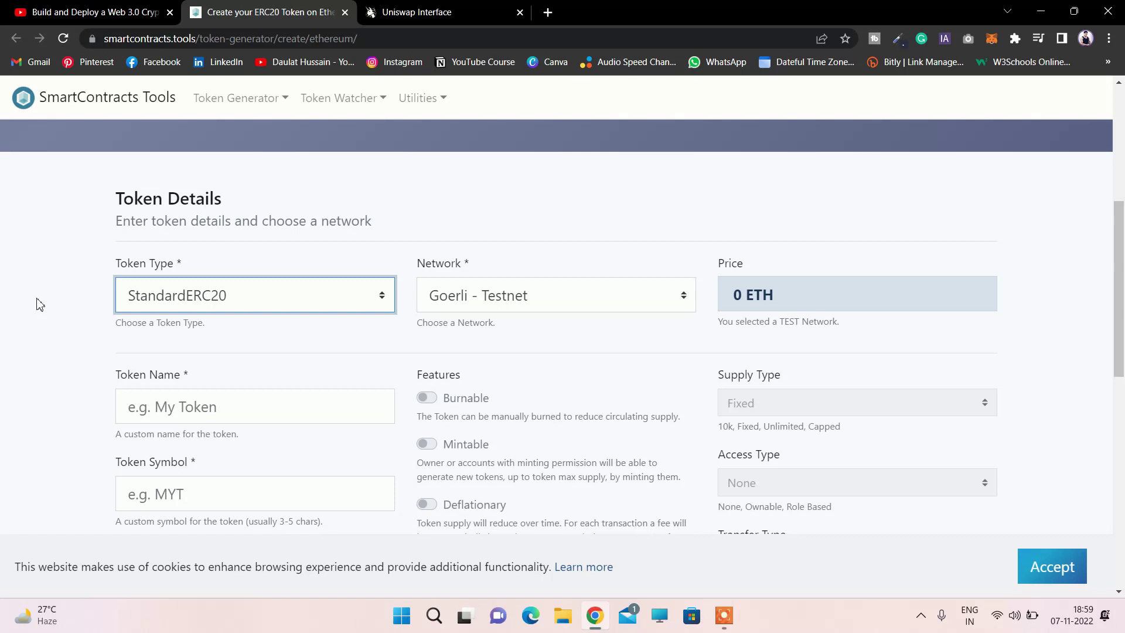
- Fill in the token name, symbol SHB and an initial supply of 1000
{"action": "scroll", "coordinate": [36, 304], "scroll_direction": "down", "scroll_amount": 3}
{"action": "left_click", "coordinate": [187, 265]}
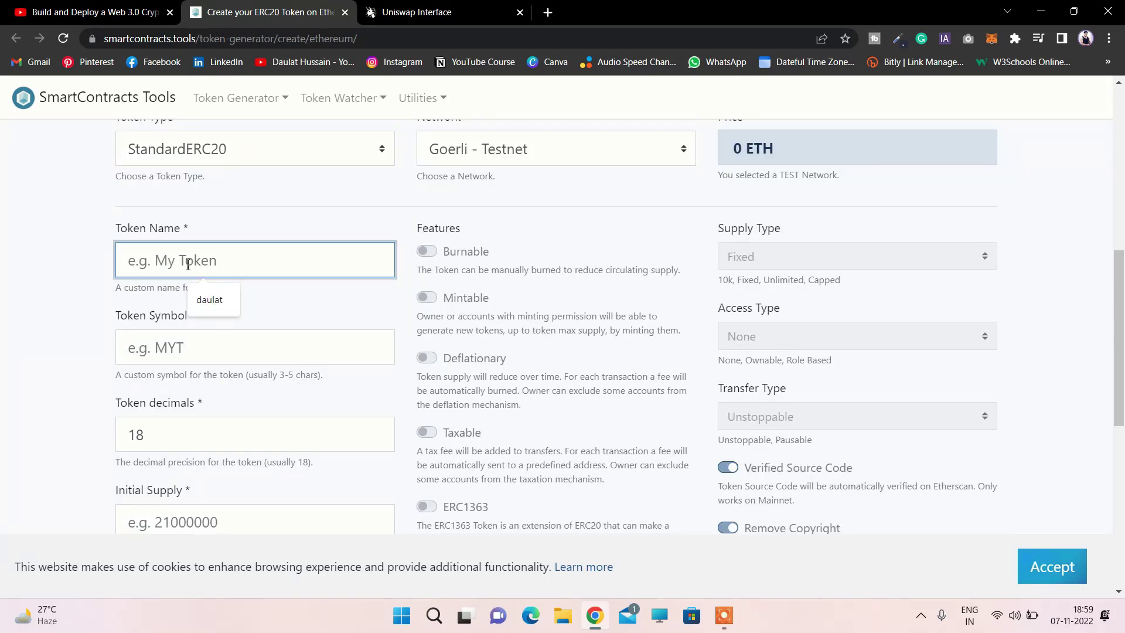
{"action": "scroll", "coordinate": [187, 265], "scroll_direction": "down", "scroll_amount": 1}
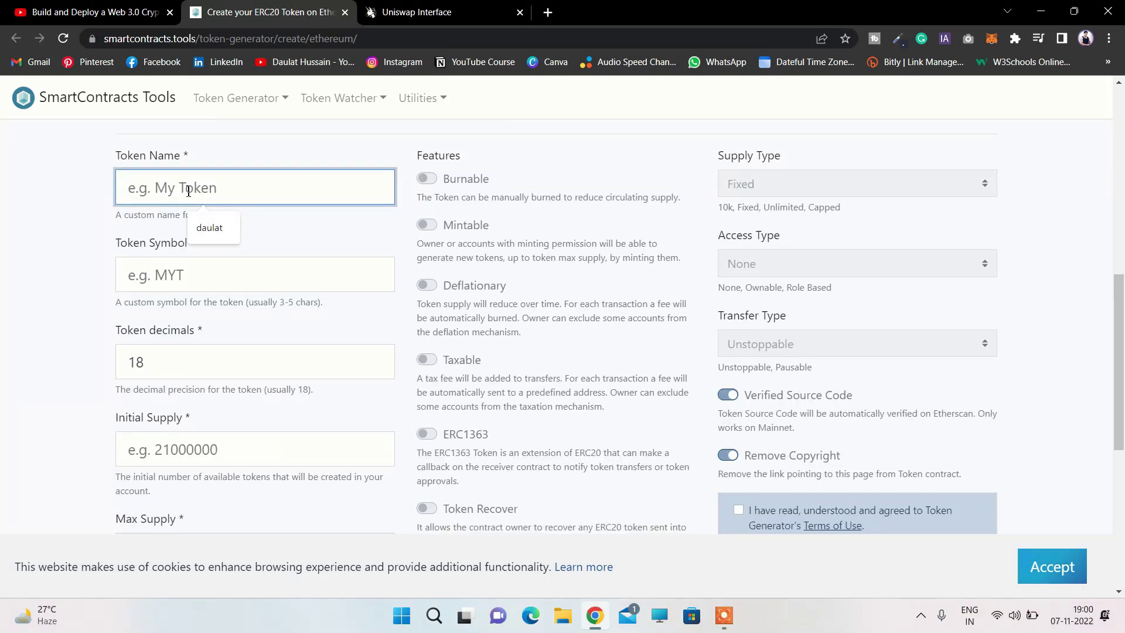
{"action": "type", "text": "Shoaib Bhai"}
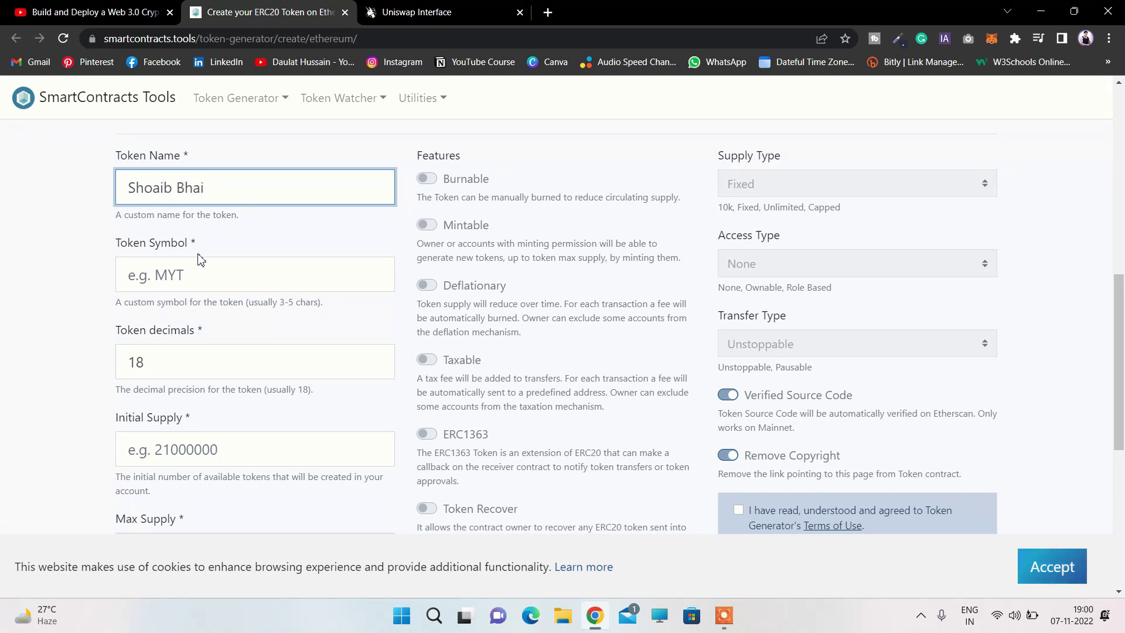
{"action": "left_click", "coordinate": [208, 283]}
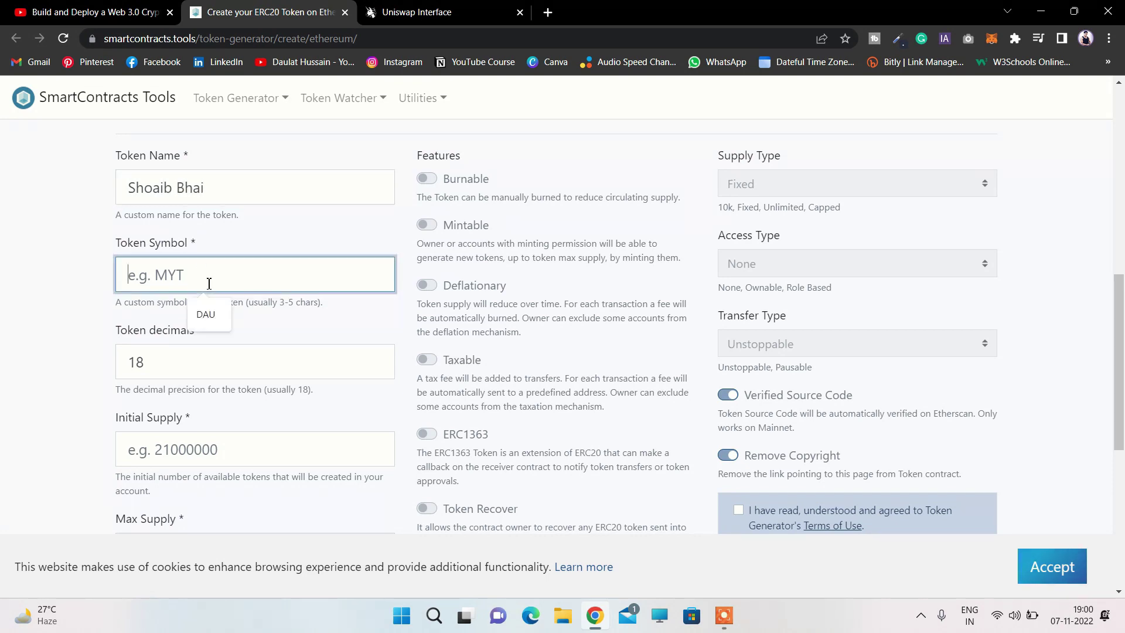
{"action": "type", "text": "SHB"}
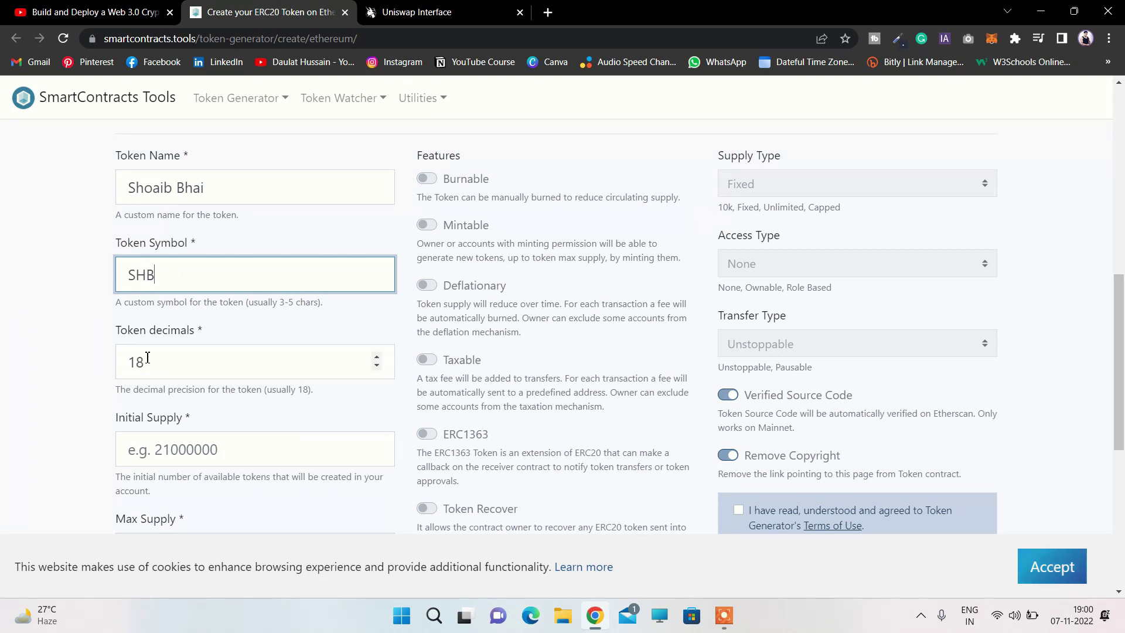
{"action": "scroll", "coordinate": [147, 357], "scroll_direction": "down", "scroll_amount": 1}
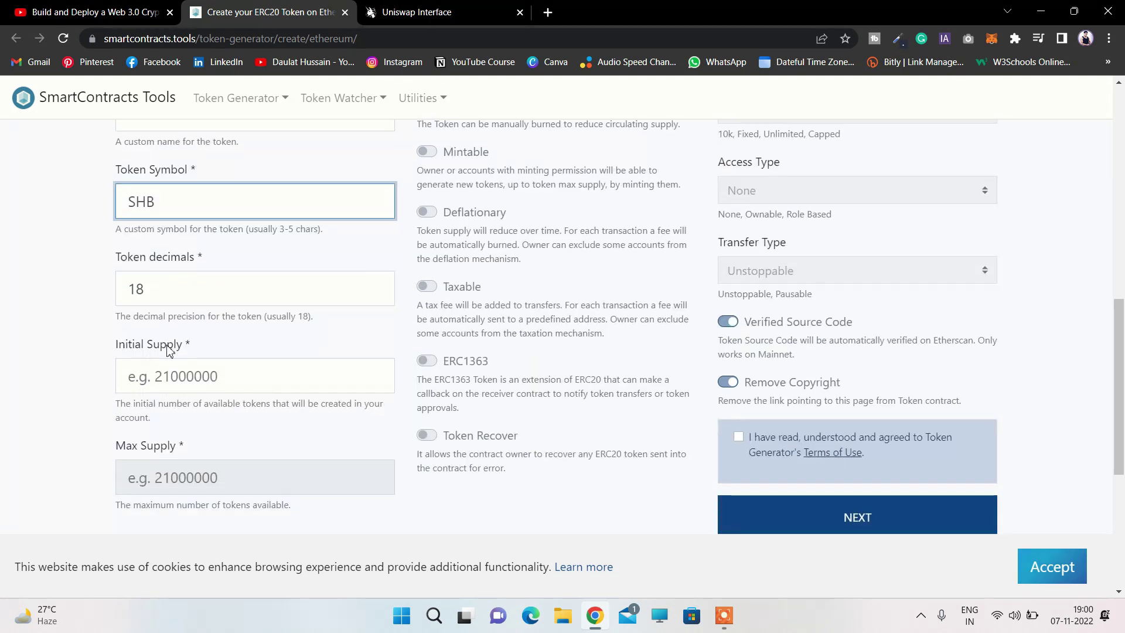
{"action": "left_click", "coordinate": [174, 382]}
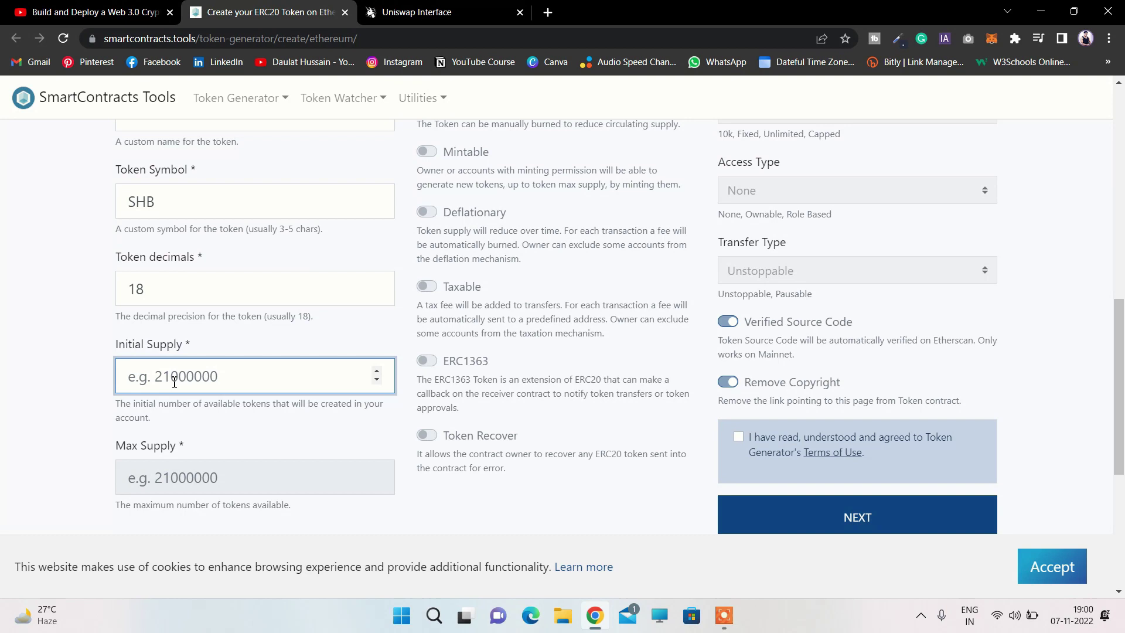
{"action": "type", "text": "10"}
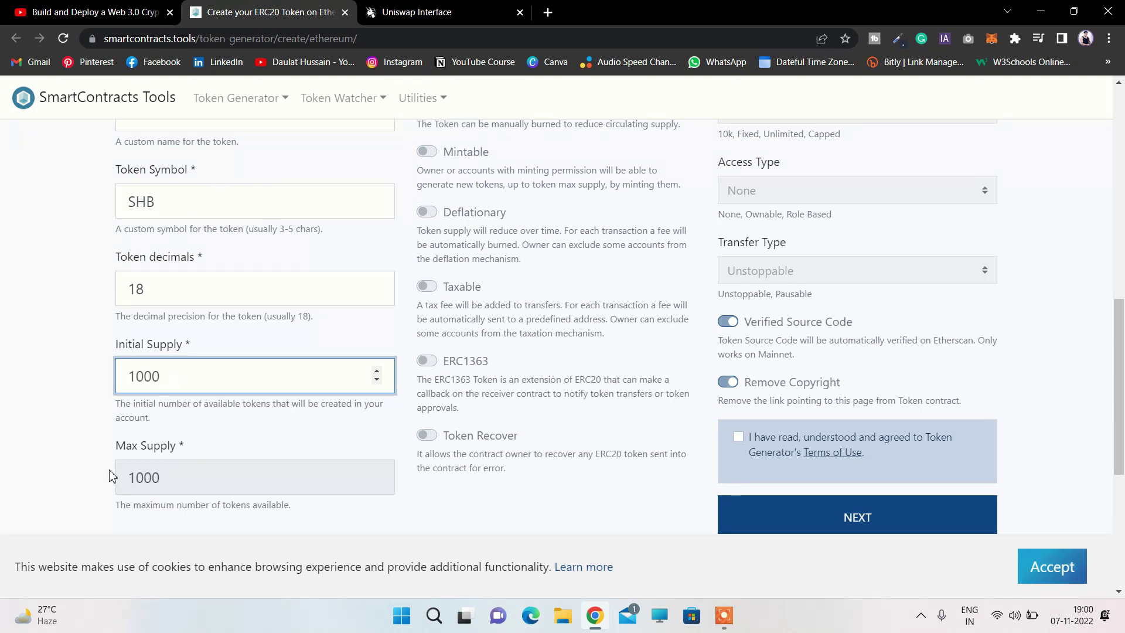
{"action": "type", "text": "00"}
{"action": "scroll", "coordinate": [645, 422], "scroll_direction": "up", "scroll_amount": 6}
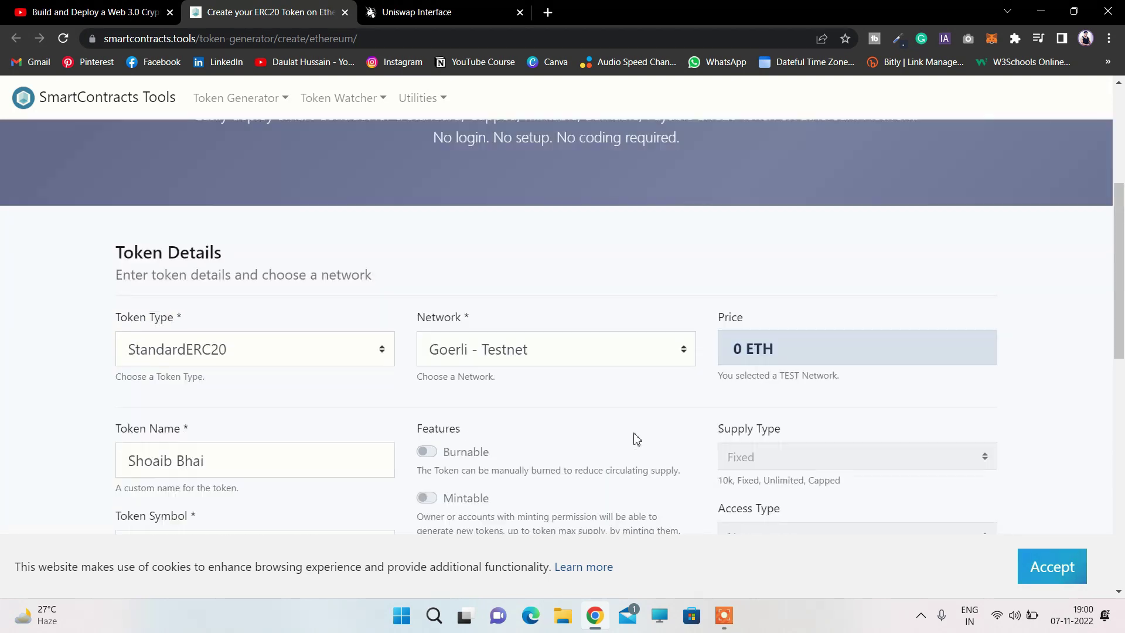
{"action": "left_click", "coordinate": [526, 369]}
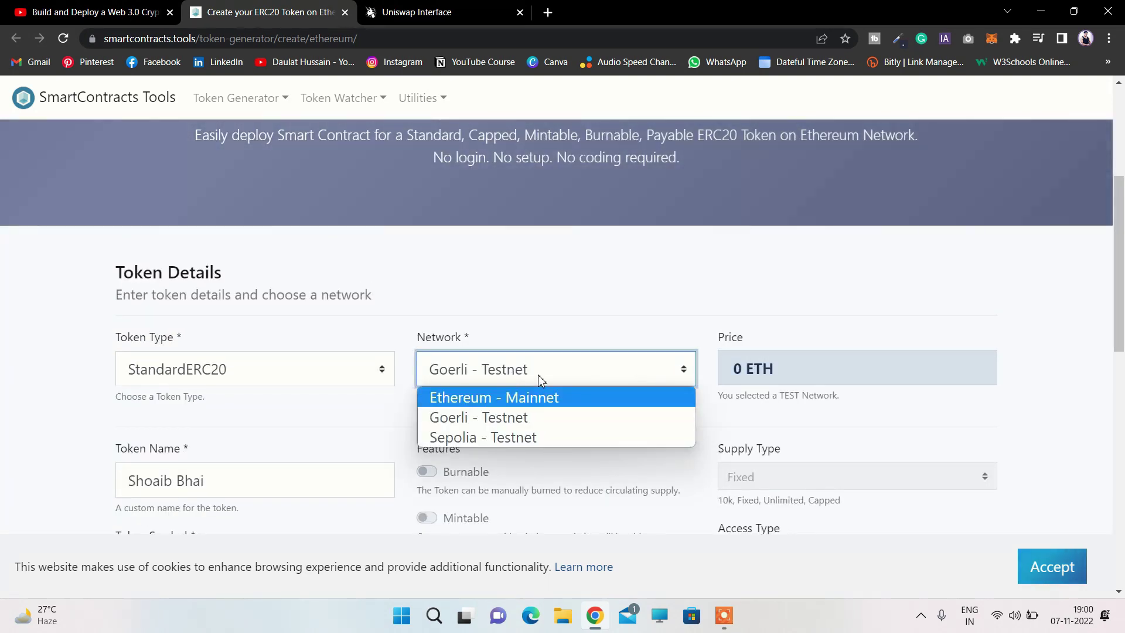
{"action": "left_click", "coordinate": [538, 375]}
{"action": "scroll", "coordinate": [803, 295], "scroll_direction": "down", "scroll_amount": 2}
{"action": "left_click", "coordinate": [762, 221]}
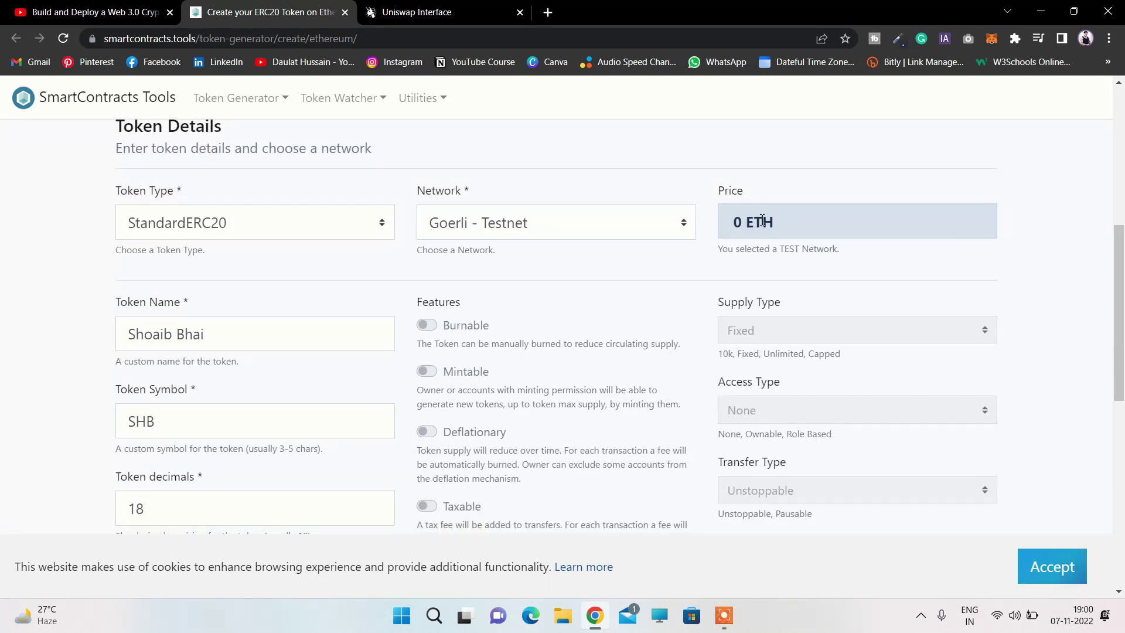
{"action": "left_click", "coordinate": [542, 224]}
{"action": "left_click", "coordinate": [527, 251]}
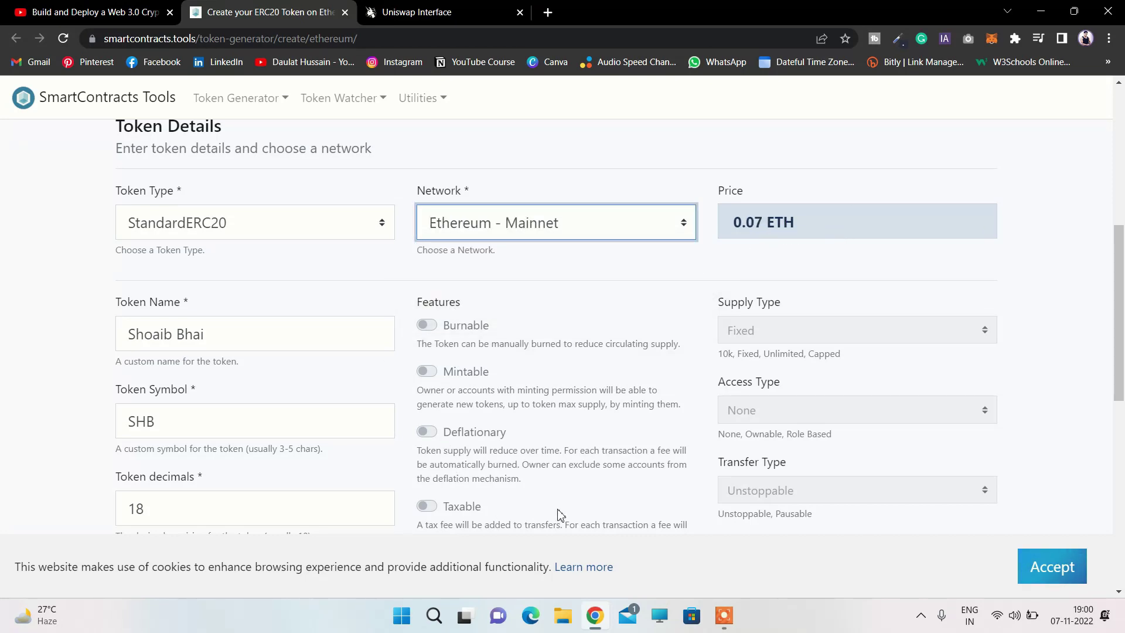
{"action": "left_click", "coordinate": [567, 232]}
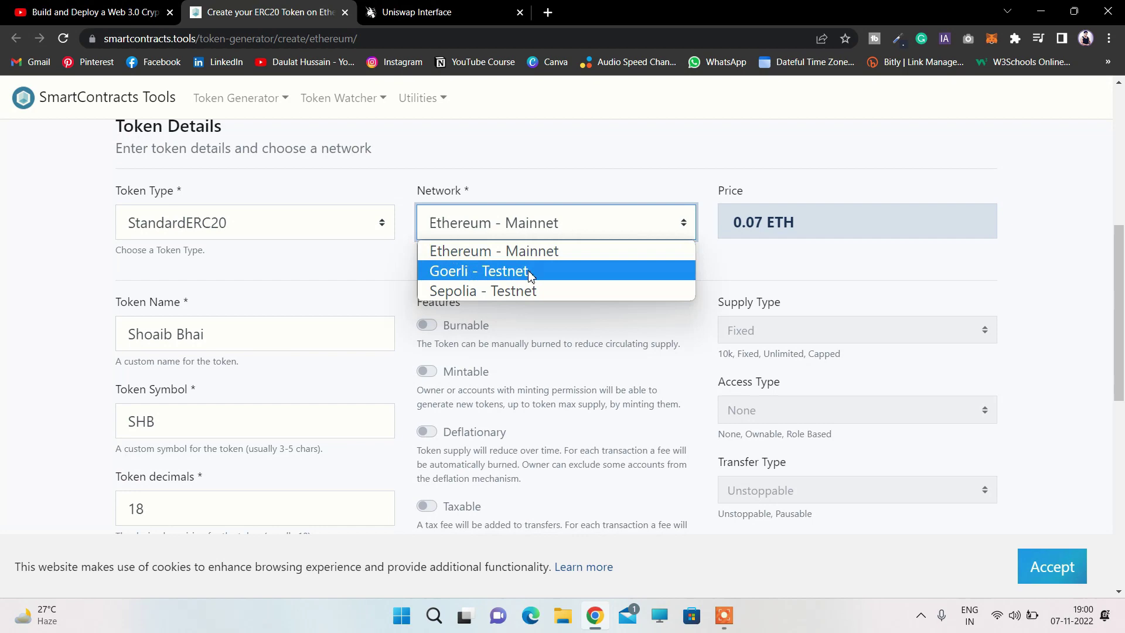
{"action": "left_click", "coordinate": [560, 269]}
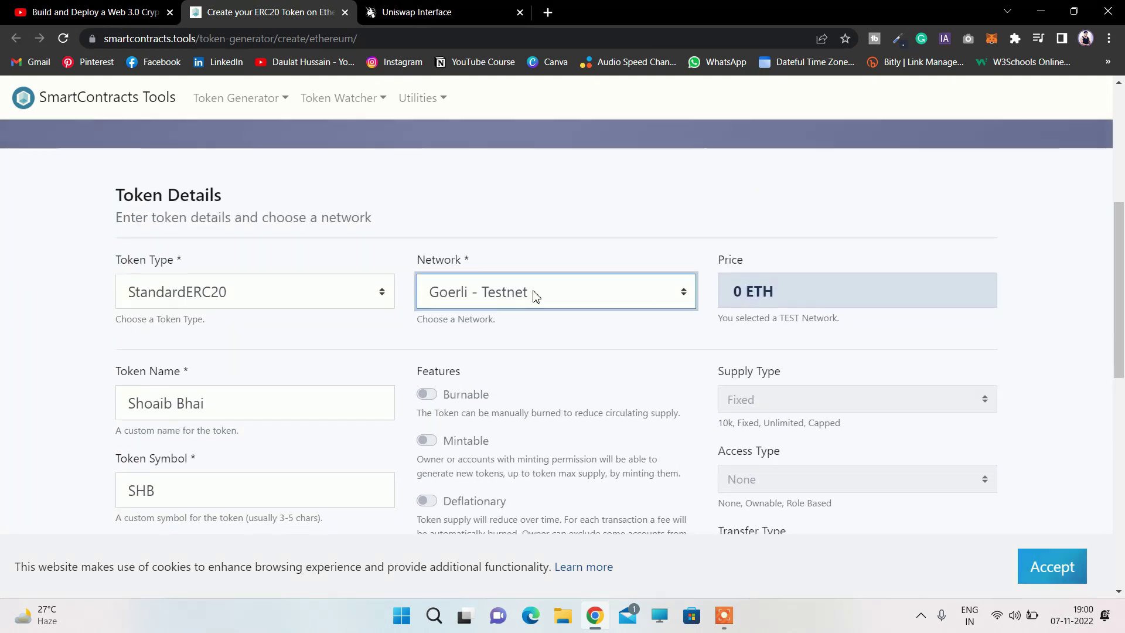
{"action": "scroll", "coordinate": [267, 326], "scroll_direction": "down", "scroll_amount": 2}
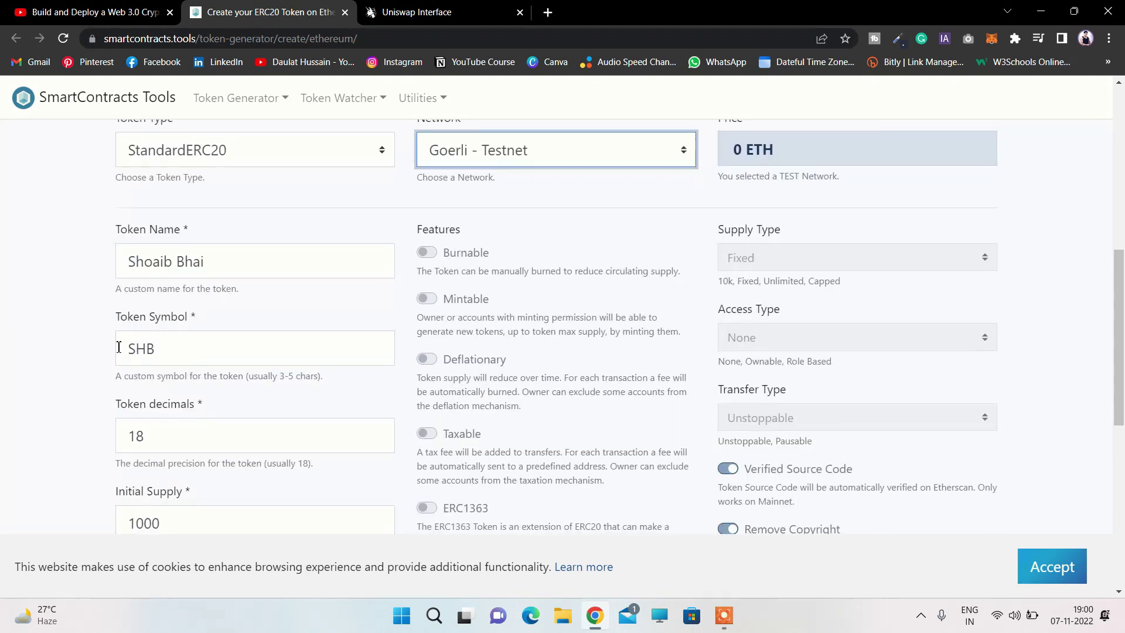
- Accept the Terms of Use and submit the token details
{"action": "scroll", "coordinate": [291, 336], "scroll_direction": "down", "scroll_amount": 1}
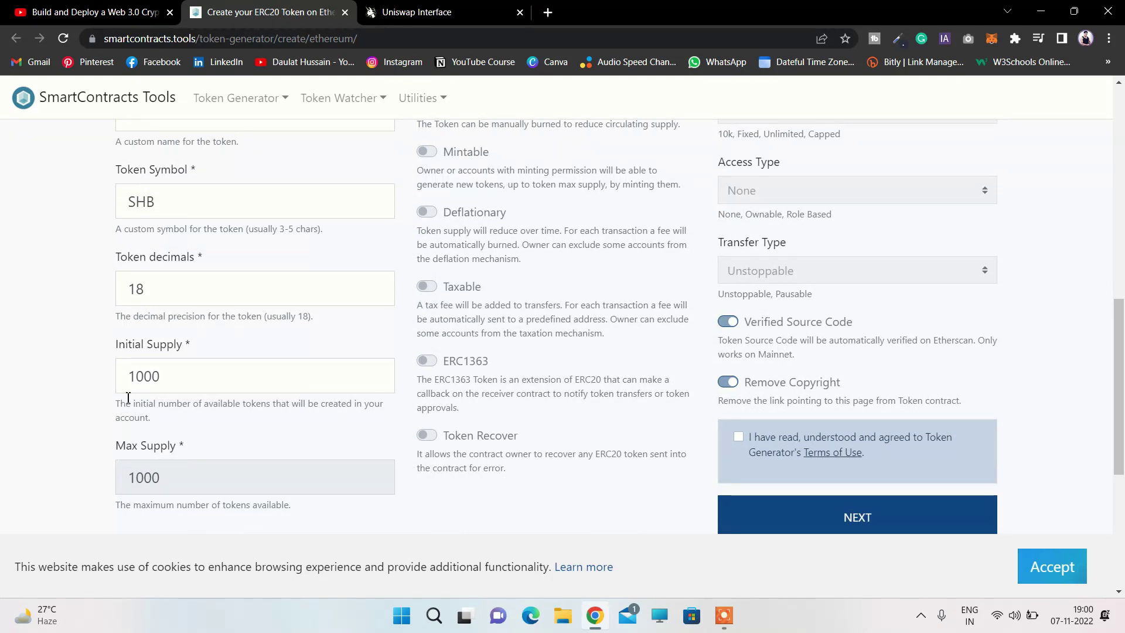
{"action": "scroll", "coordinate": [569, 315], "scroll_direction": "down", "scroll_amount": 2}
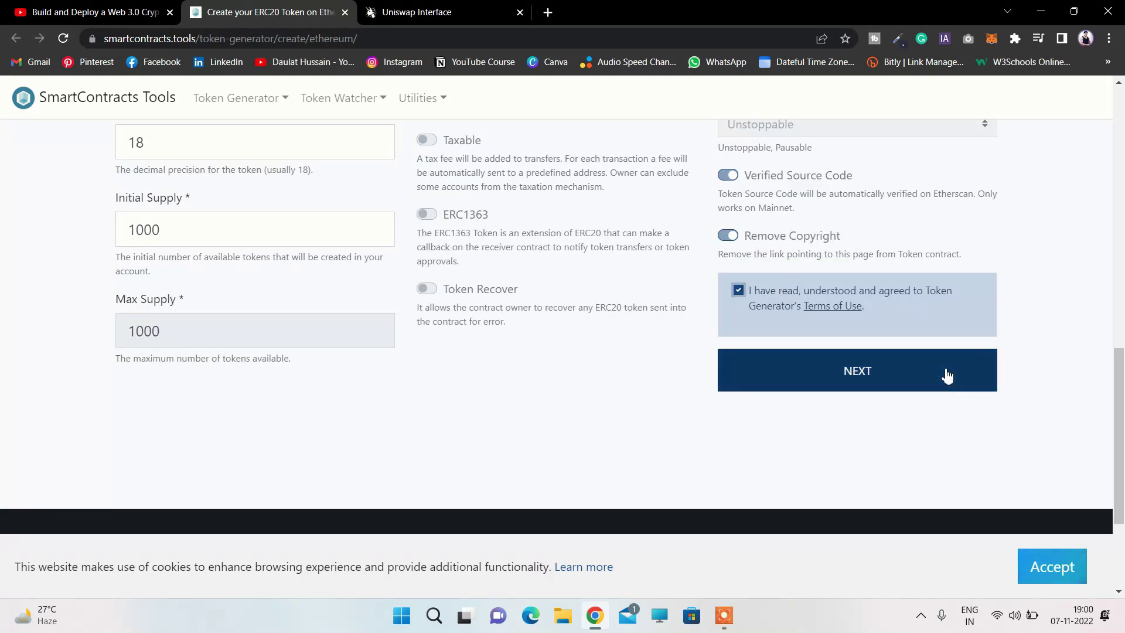
{"action": "left_click", "coordinate": [849, 378]}
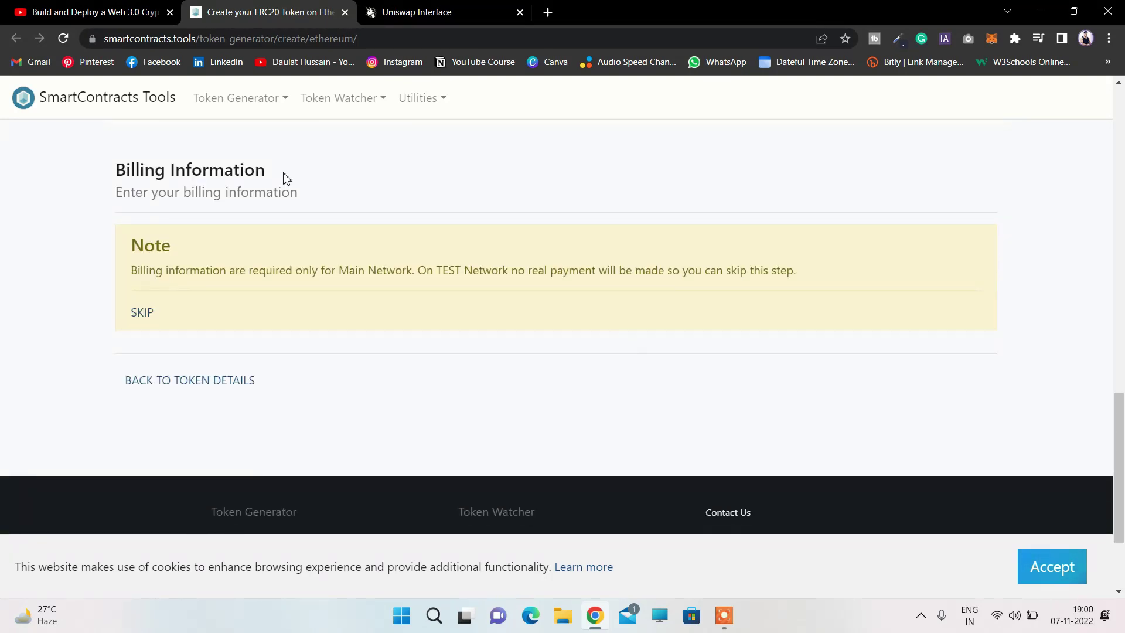
- Skip billing for the testnet and review the StandardERC20 SHB summary at 0 ETH
{"action": "left_click", "coordinate": [146, 313]}
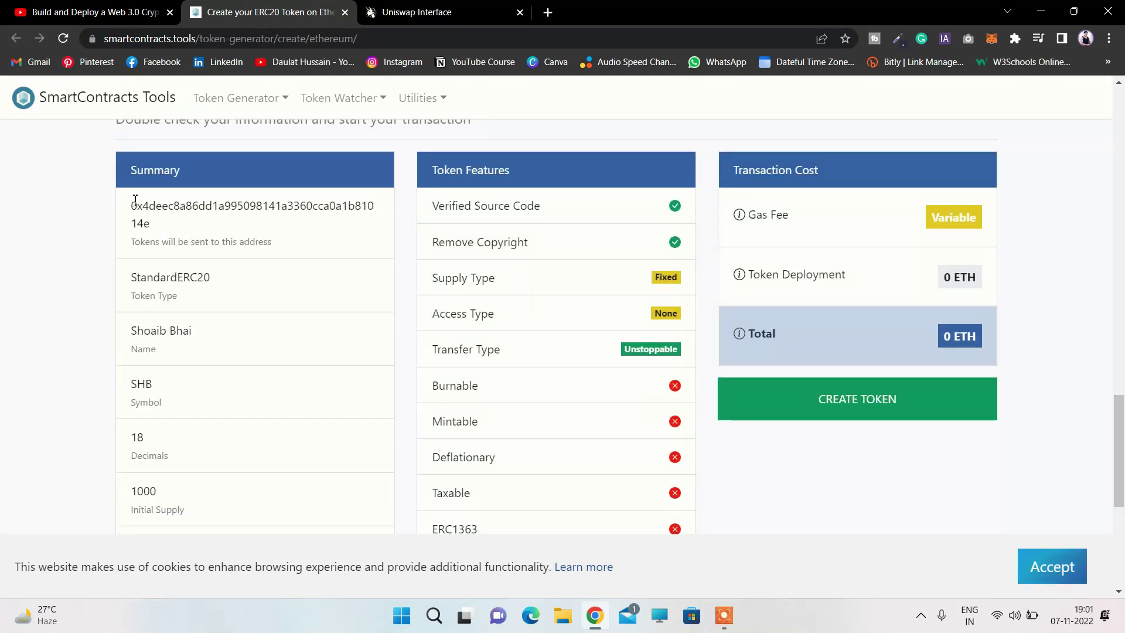
{"action": "left_click_drag", "start_coordinate": [134, 205], "coordinate": [176, 221]}
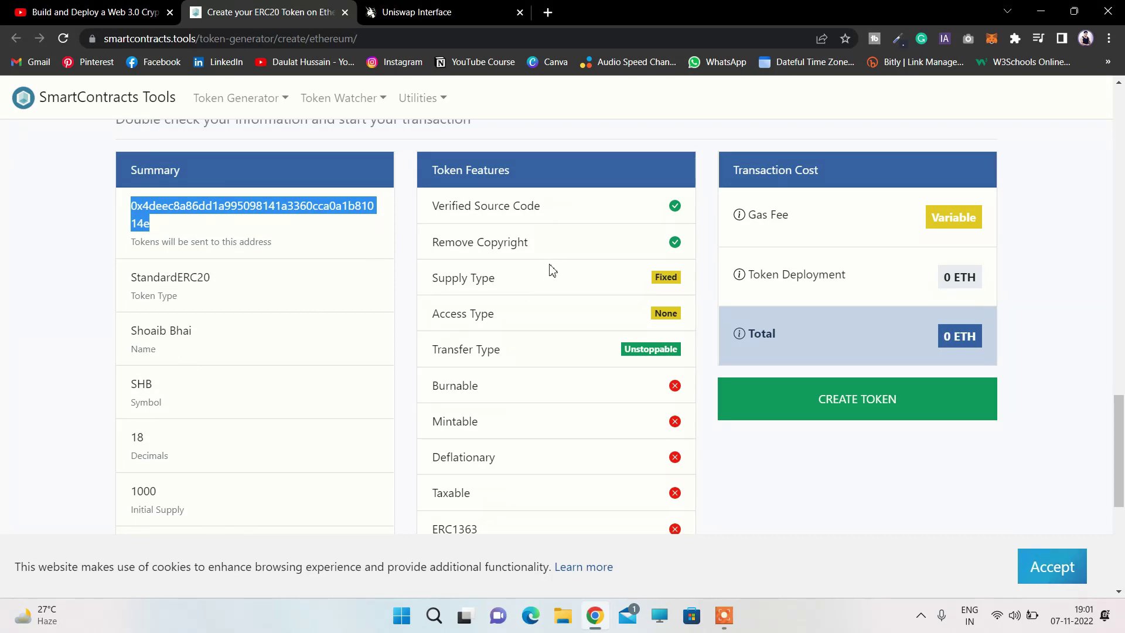
{"action": "scroll", "coordinate": [542, 276], "scroll_direction": "down", "scroll_amount": 4}
{"action": "scroll", "coordinate": [547, 306], "scroll_direction": "up", "scroll_amount": 3}
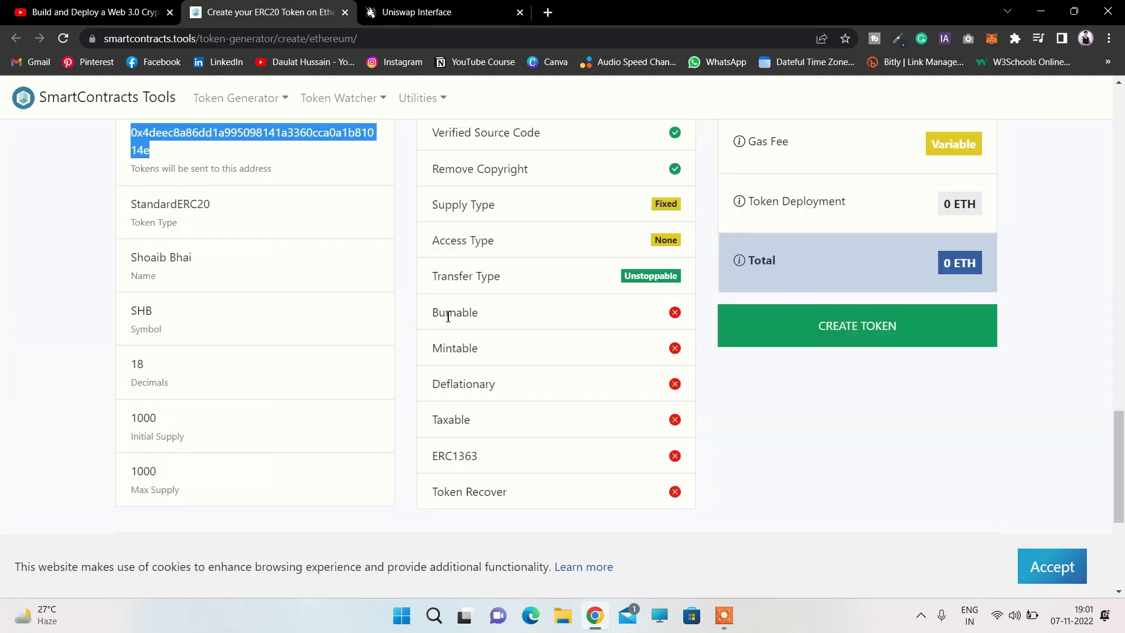
{"action": "left_click_drag", "start_coordinate": [445, 313], "coordinate": [478, 312]}
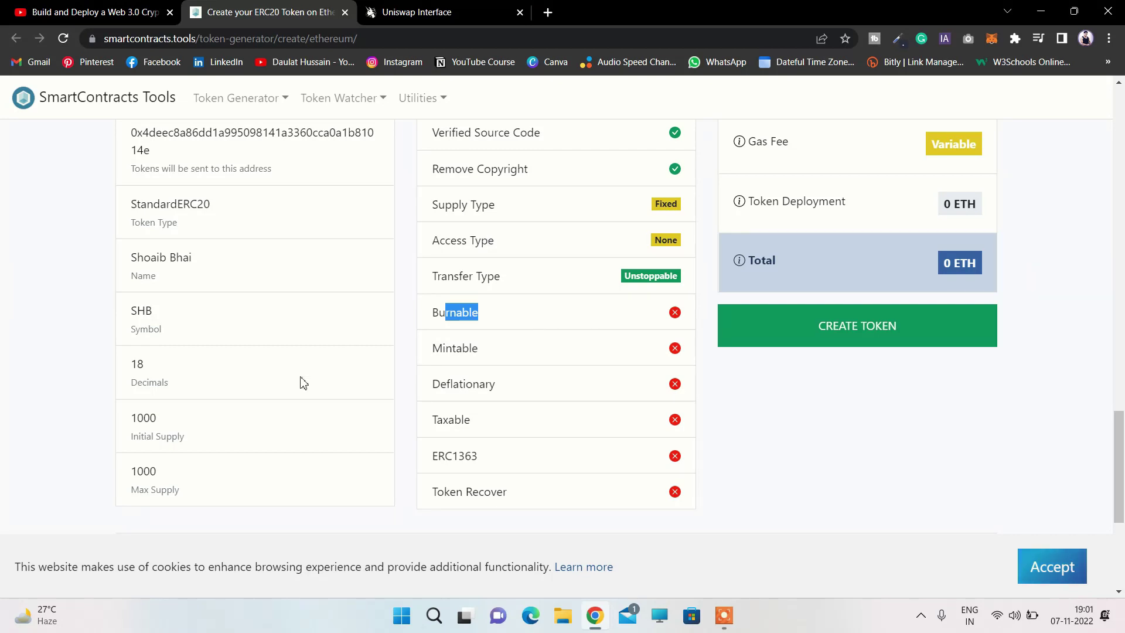
- Create the SHB token and confirm the deployment transaction in MetaMask
{"action": "left_click", "coordinate": [854, 325]}
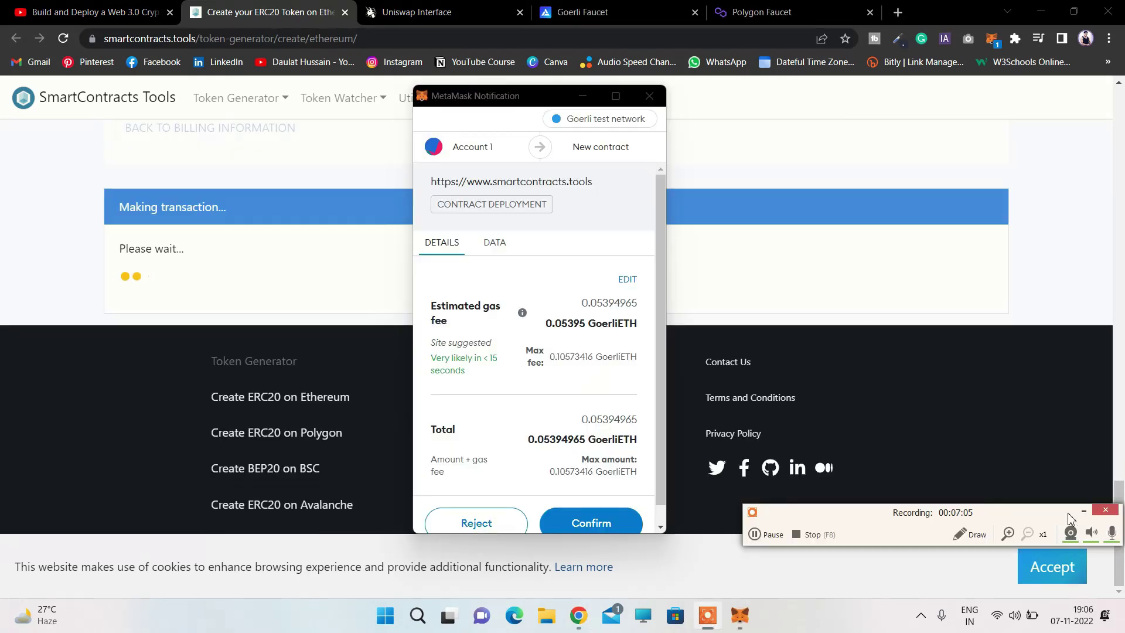
{"action": "left_click", "coordinate": [1083, 512]}
{"action": "scroll", "coordinate": [508, 347], "scroll_direction": "down", "scroll_amount": 1}
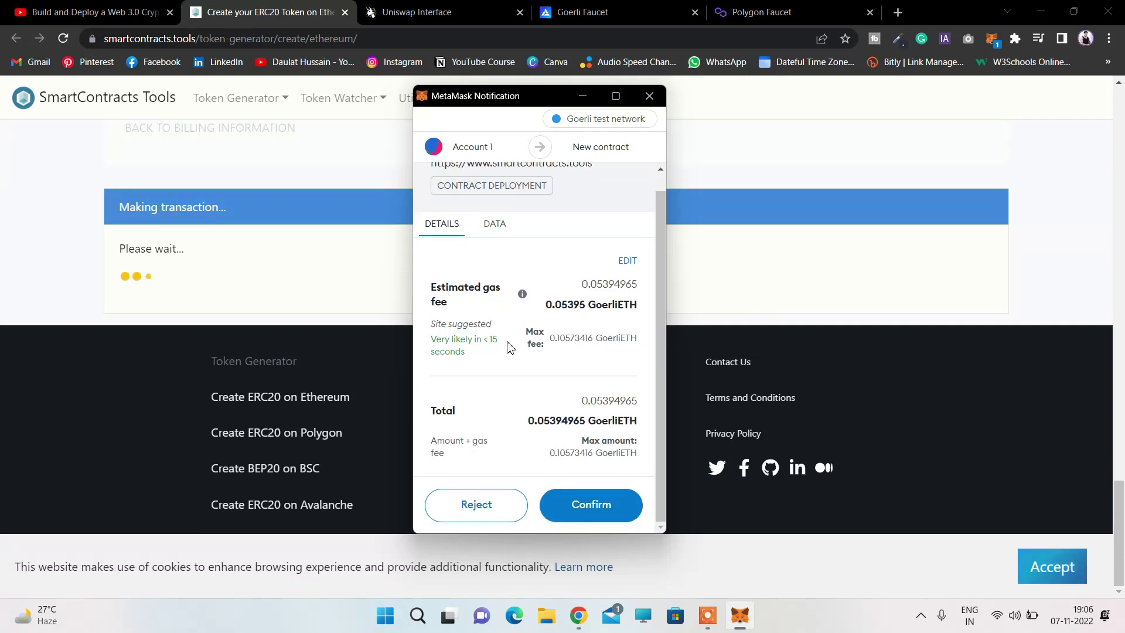
{"action": "left_click", "coordinate": [579, 514]}
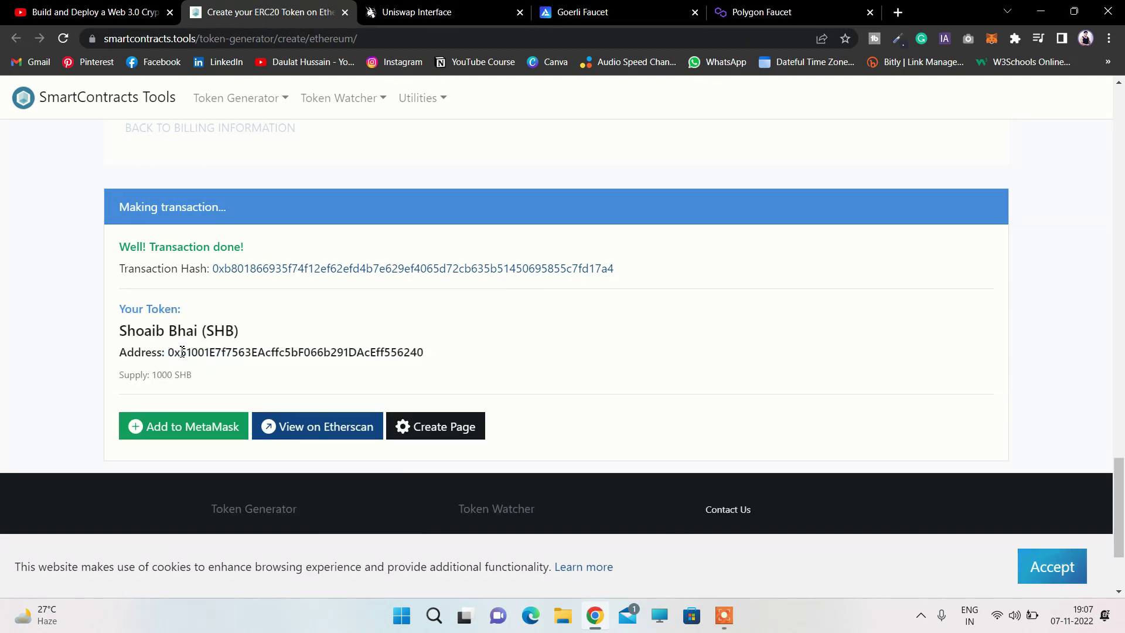
- Select and copy the new SHB token's contract address
{"action": "double_click", "coordinate": [183, 351]}
{"action": "left_click", "coordinate": [182, 352]}
{"action": "left_click", "coordinate": [182, 351]}
{"action": "double_click", "coordinate": [183, 351]}
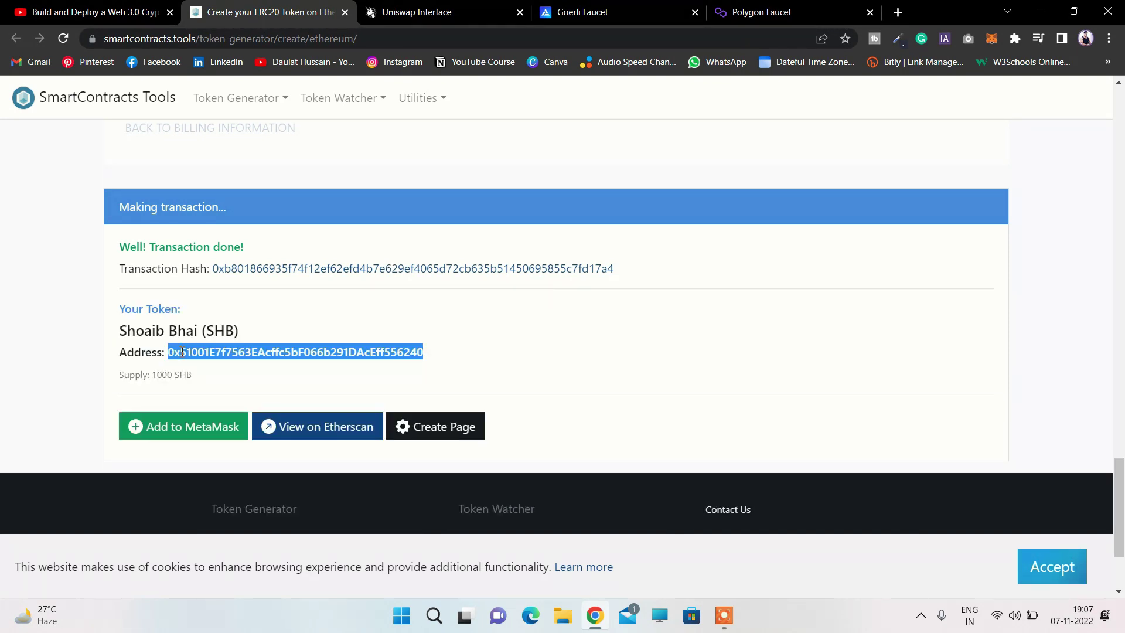
- Import the SHB token with its 1000 SHB balance into MetaMask
{"action": "left_click", "coordinate": [175, 432]}
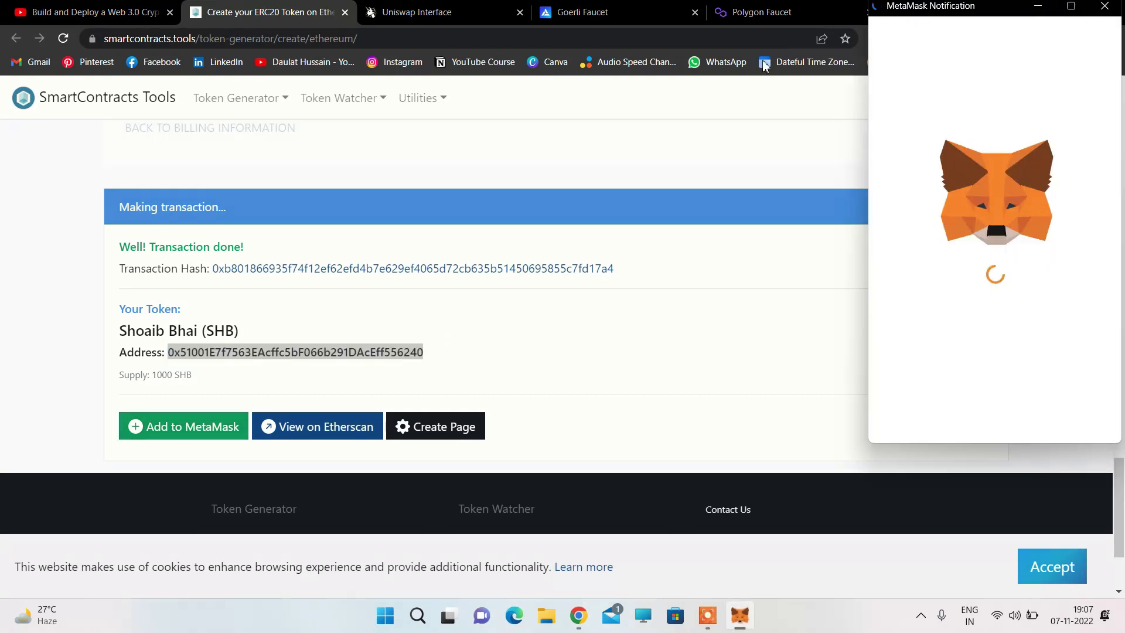
{"action": "left_click_drag", "start_coordinate": [920, 7], "coordinate": [582, 95]}
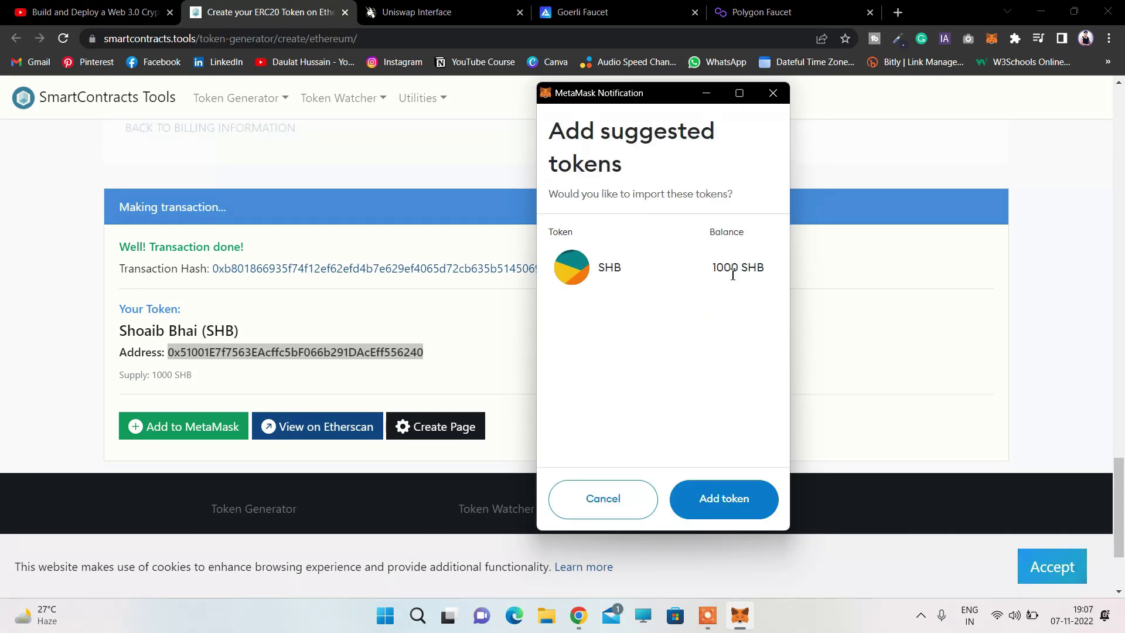
{"action": "left_click", "coordinate": [700, 498]}
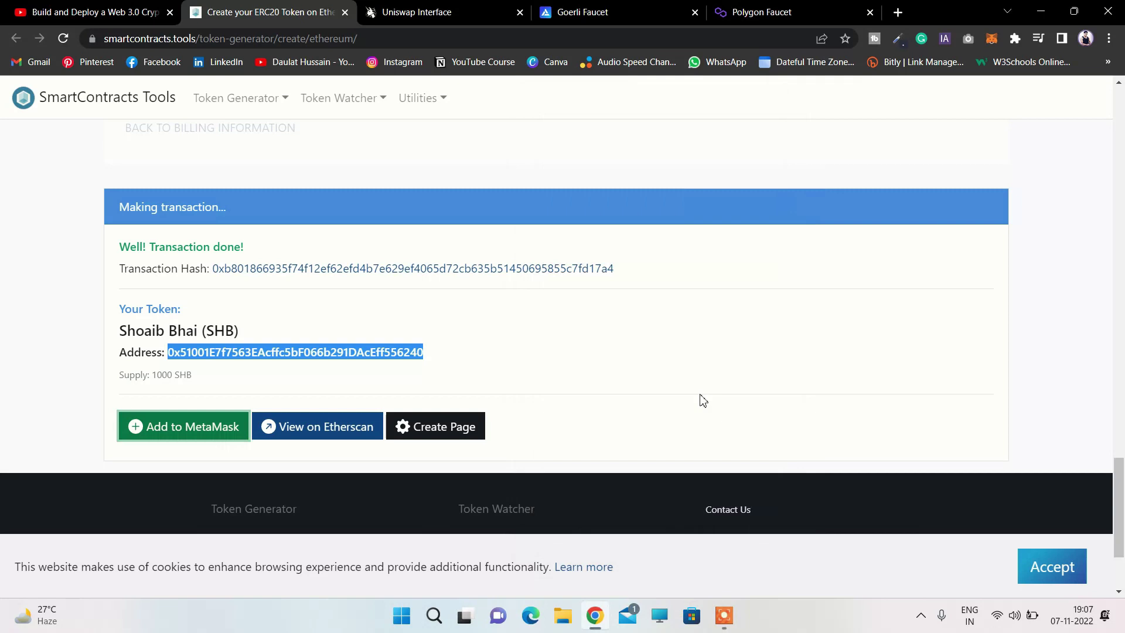
- Check MetaMask's Assets list for the 1000 SHB entry, then close the wallet
{"action": "left_click", "coordinate": [991, 38]}
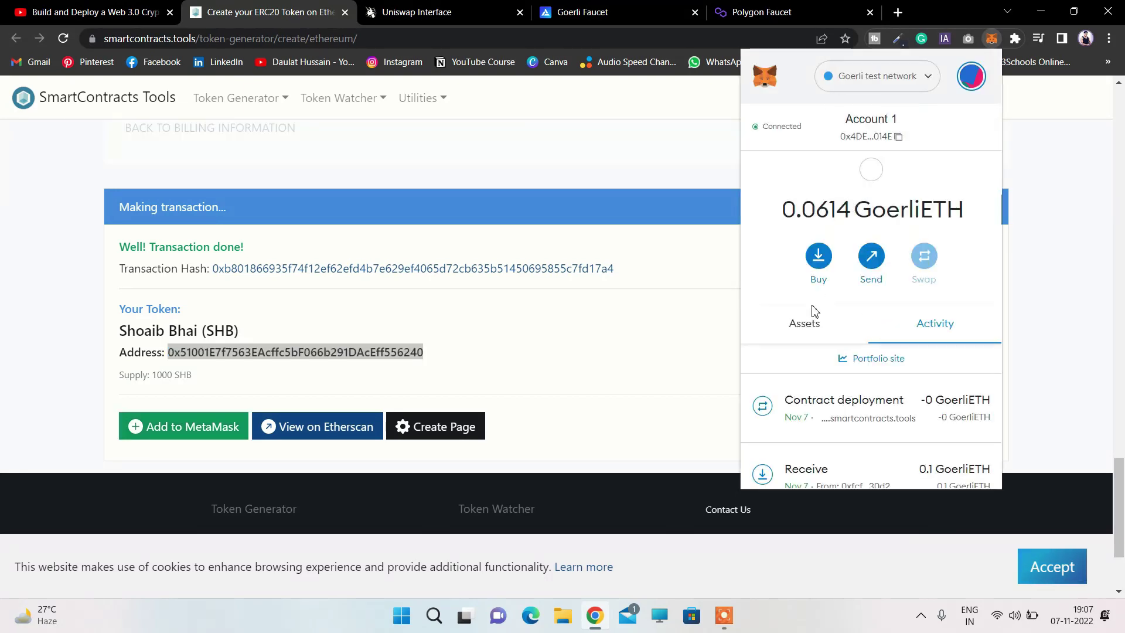
{"action": "left_click", "coordinate": [803, 325]}
{"action": "scroll", "coordinate": [869, 284], "scroll_direction": "down", "scroll_amount": 3}
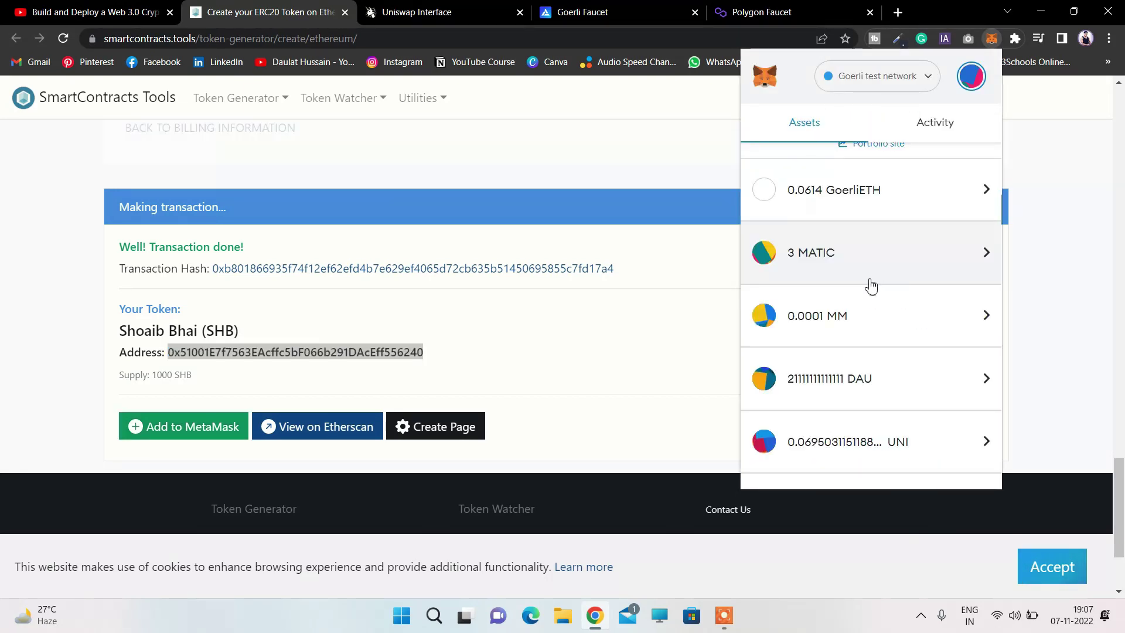
{"action": "scroll", "coordinate": [869, 284], "scroll_direction": "down", "scroll_amount": 1}
{"action": "scroll", "coordinate": [873, 283], "scroll_direction": "down", "scroll_amount": 1}
{"action": "scroll", "coordinate": [891, 324], "scroll_direction": "down", "scroll_amount": 1}
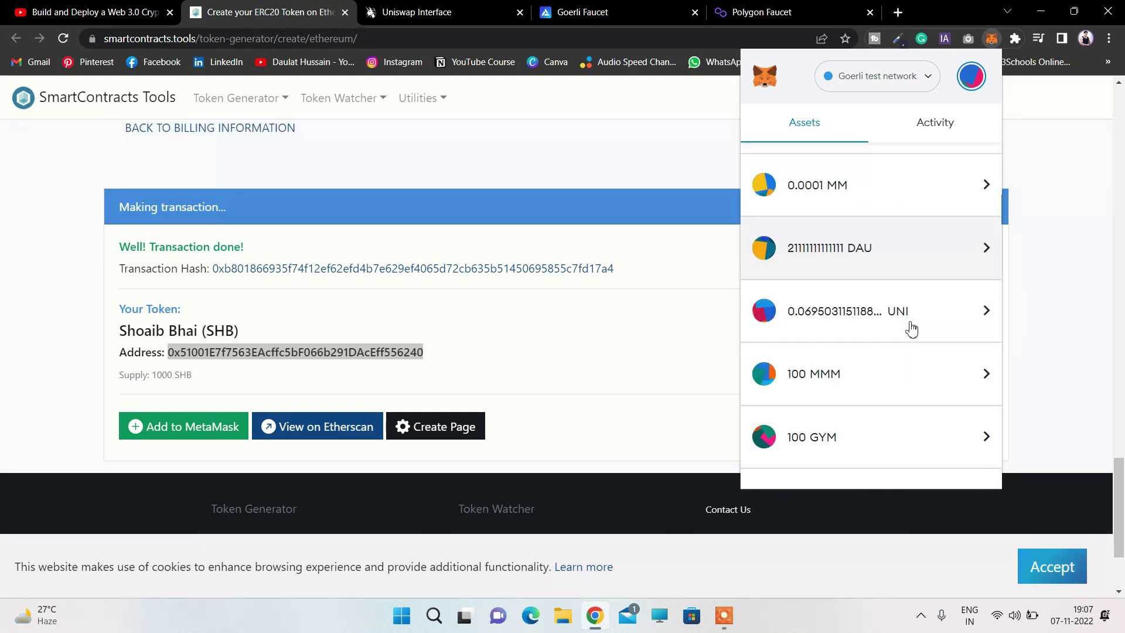
{"action": "scroll", "coordinate": [855, 308], "scroll_direction": "down", "scroll_amount": 1}
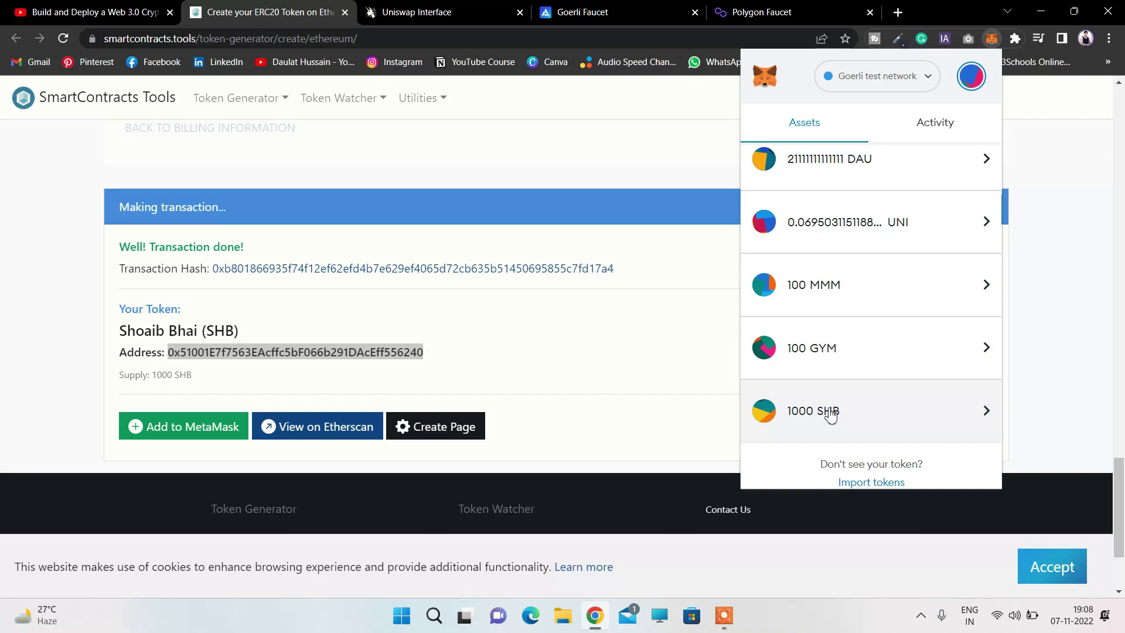
{"action": "left_click", "coordinate": [665, 326]}
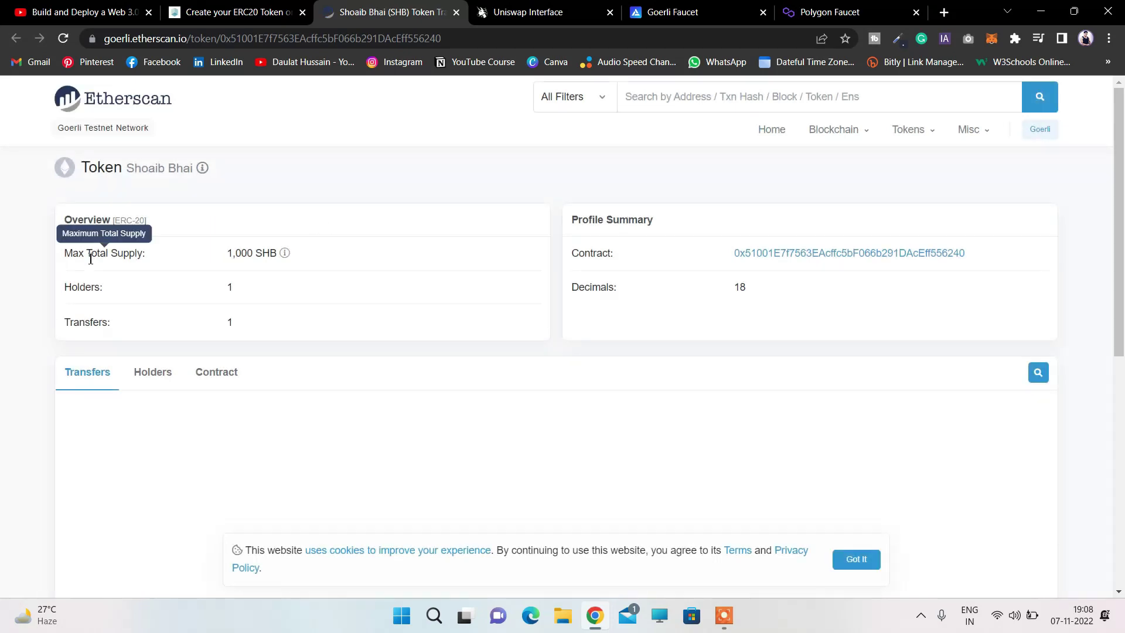
- Highlight the 1,000 SHB Max Total Supply on the Etherscan token page
{"action": "left_click_drag", "start_coordinate": [65, 253], "coordinate": [277, 258]}
{"action": "left_click", "coordinate": [199, 291]}
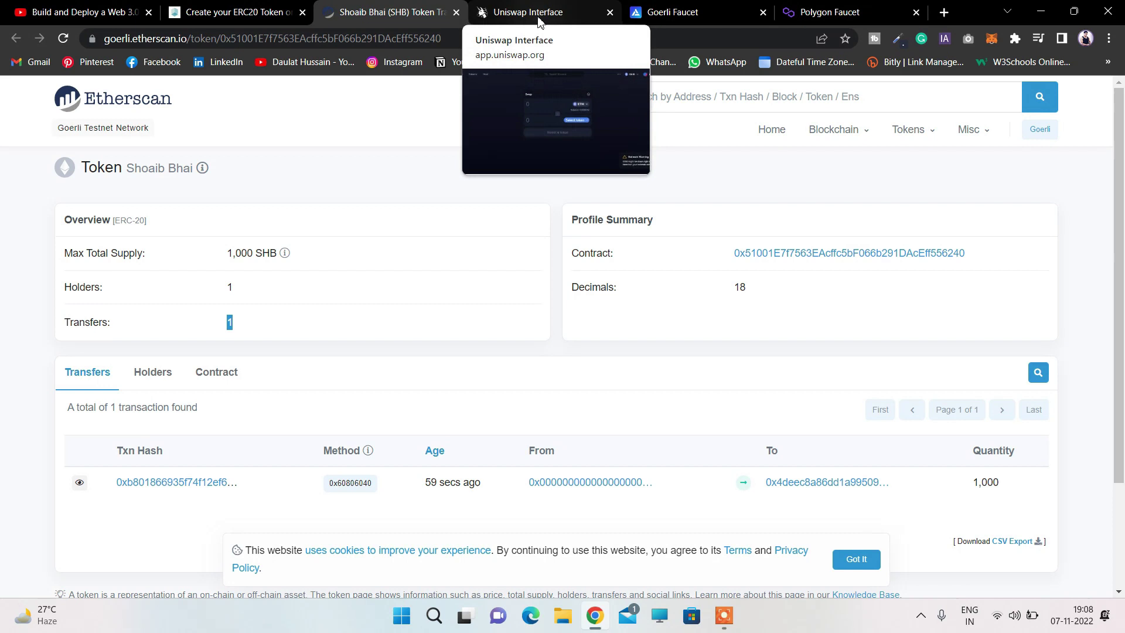
- On the reloaded Uniswap page, pick SHB as the input token via its pasted address
{"action": "left_click", "coordinate": [540, 17]}
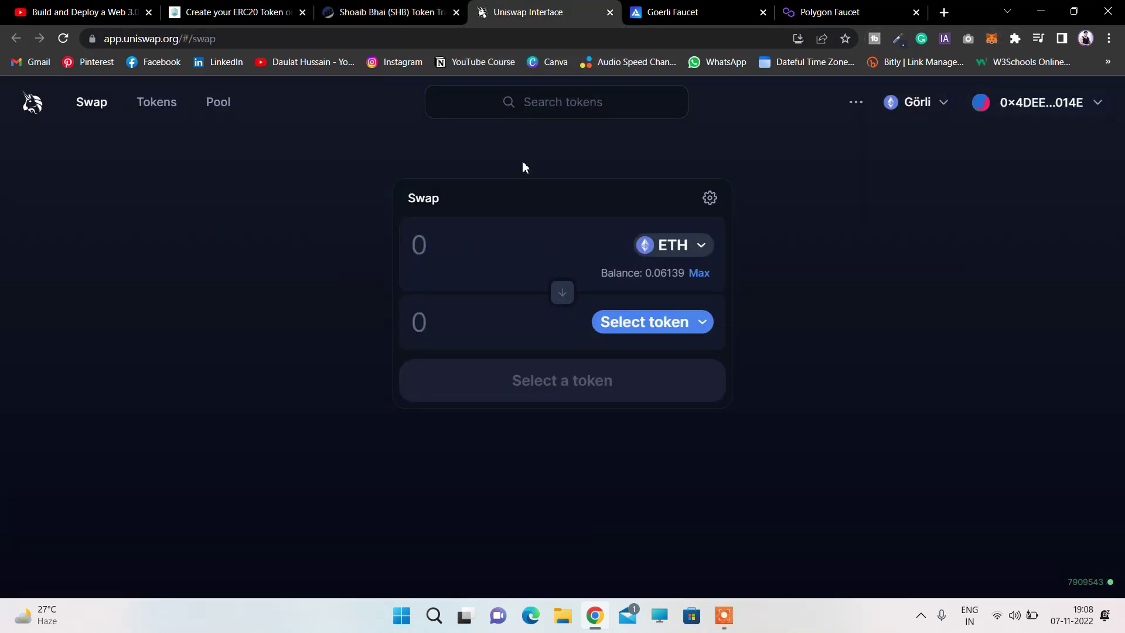
{"action": "left_click", "coordinate": [63, 39]}
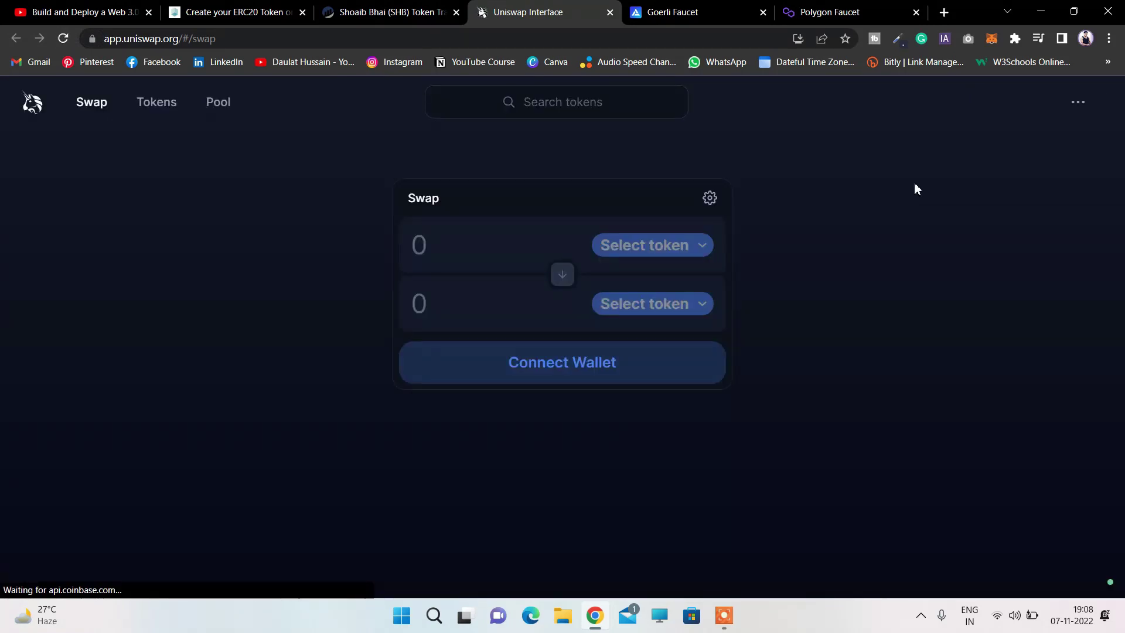
{"action": "left_click", "coordinate": [675, 245]}
{"action": "key", "text": "ctrl+v"}
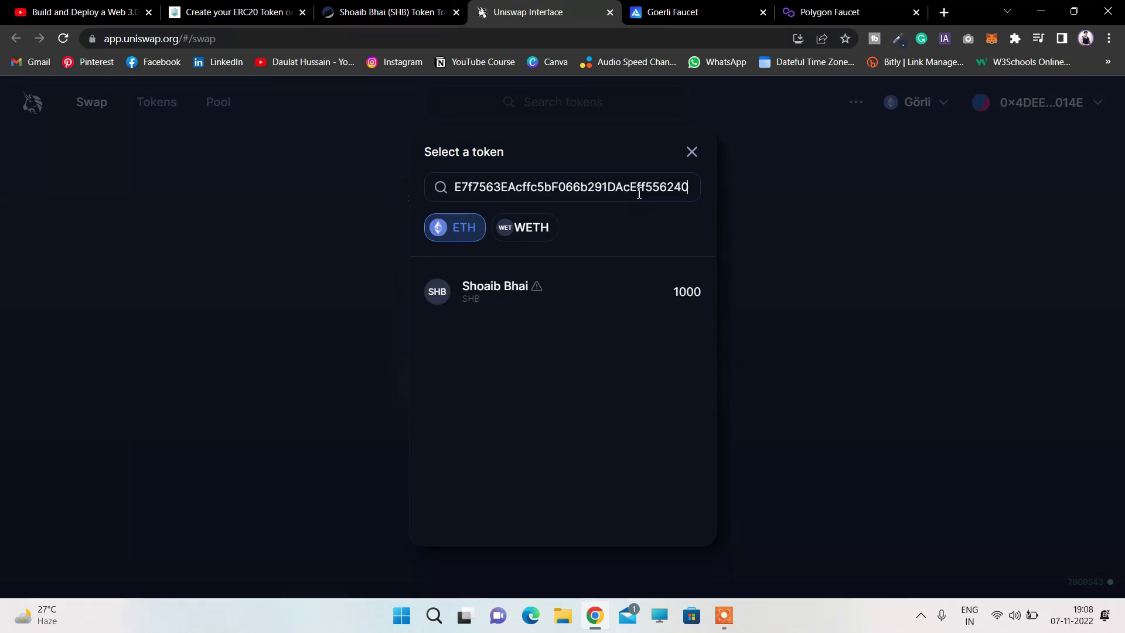
{"action": "left_click", "coordinate": [495, 292]}
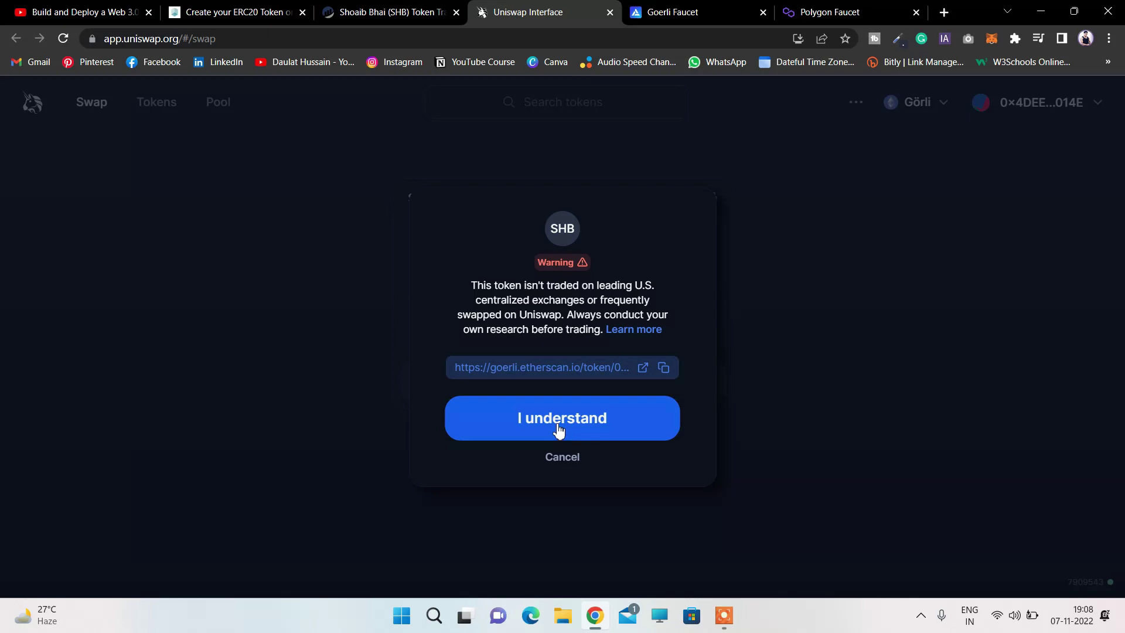
{"action": "left_click", "coordinate": [558, 419]}
- Clear the SHB amount field, leaving it empty
{"action": "left_click", "coordinate": [698, 272]}
{"action": "double_click", "coordinate": [419, 245]}
{"action": "key", "text": "BackSpace"}
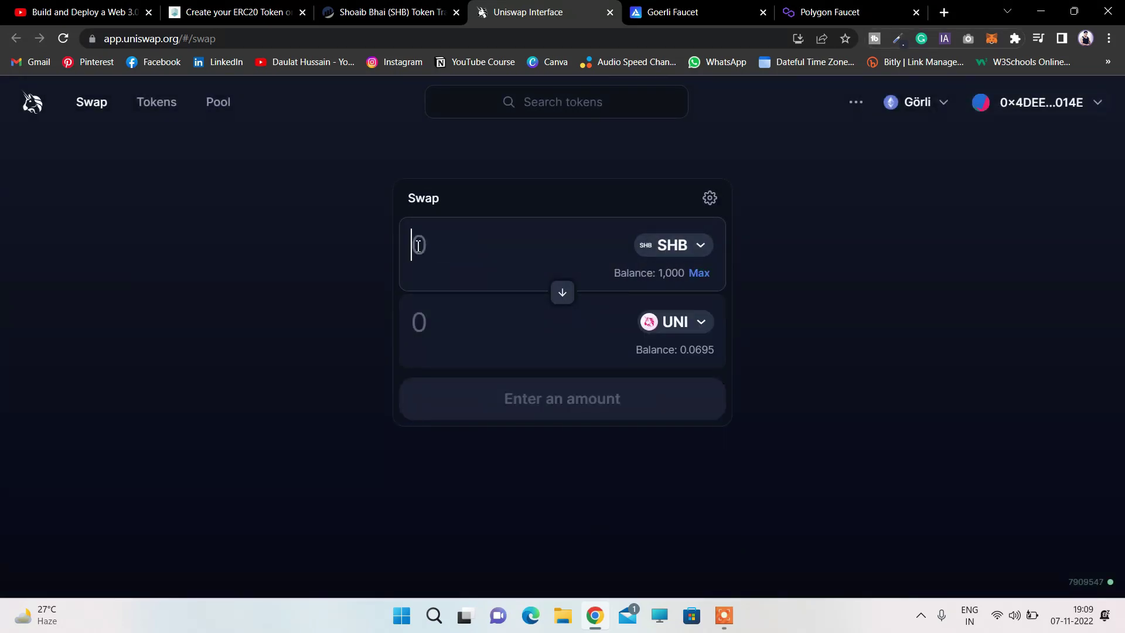
{"action": "left_click", "coordinate": [588, 452]}
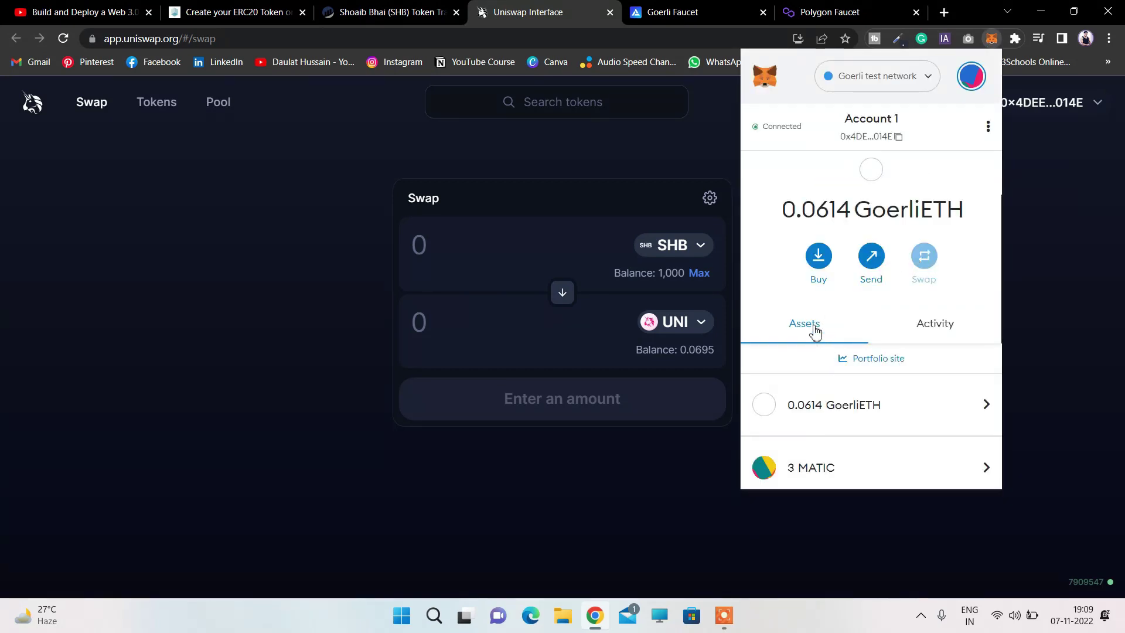
- Scroll MetaMask's Goerli Assets list down to confirm the 1000 SHB balance beside UNI
{"action": "scroll", "coordinate": [867, 410], "scroll_direction": "down", "scroll_amount": 3}
{"action": "scroll", "coordinate": [884, 359], "scroll_direction": "down", "scroll_amount": 4}
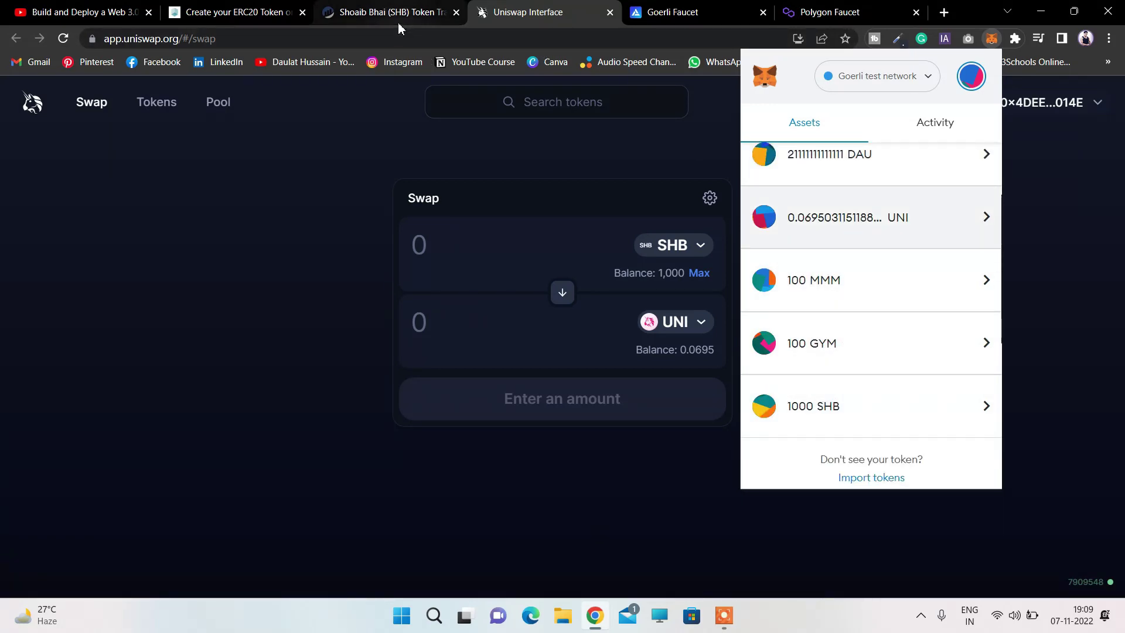
{"action": "left_click", "coordinate": [277, 22]}
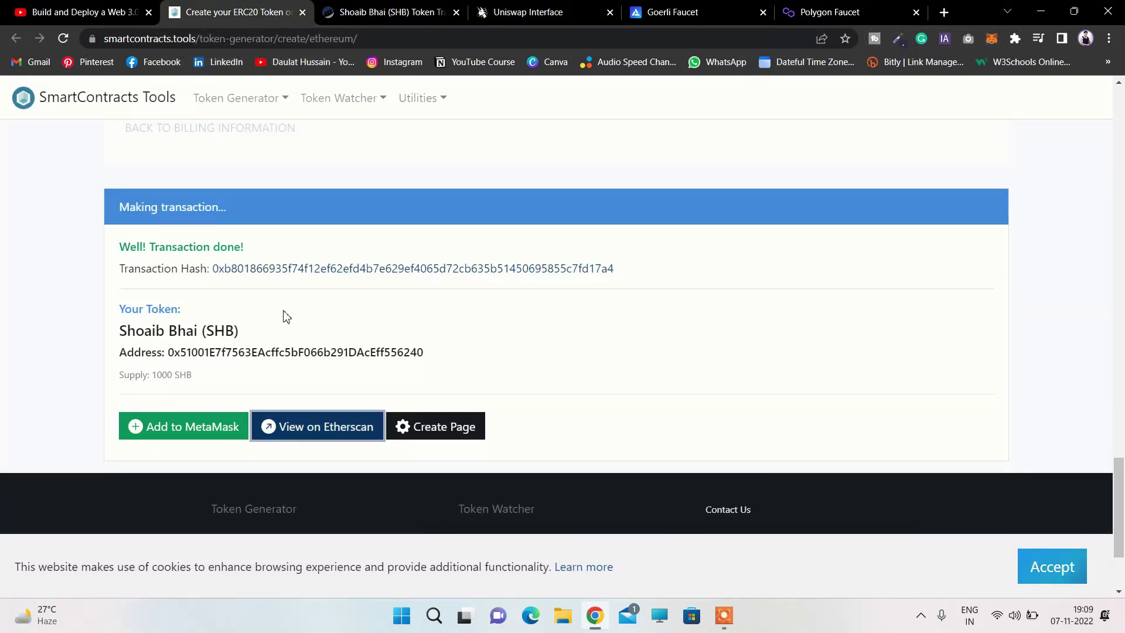
{"action": "scroll", "coordinate": [824, 338], "scroll_direction": "up", "scroll_amount": 3}
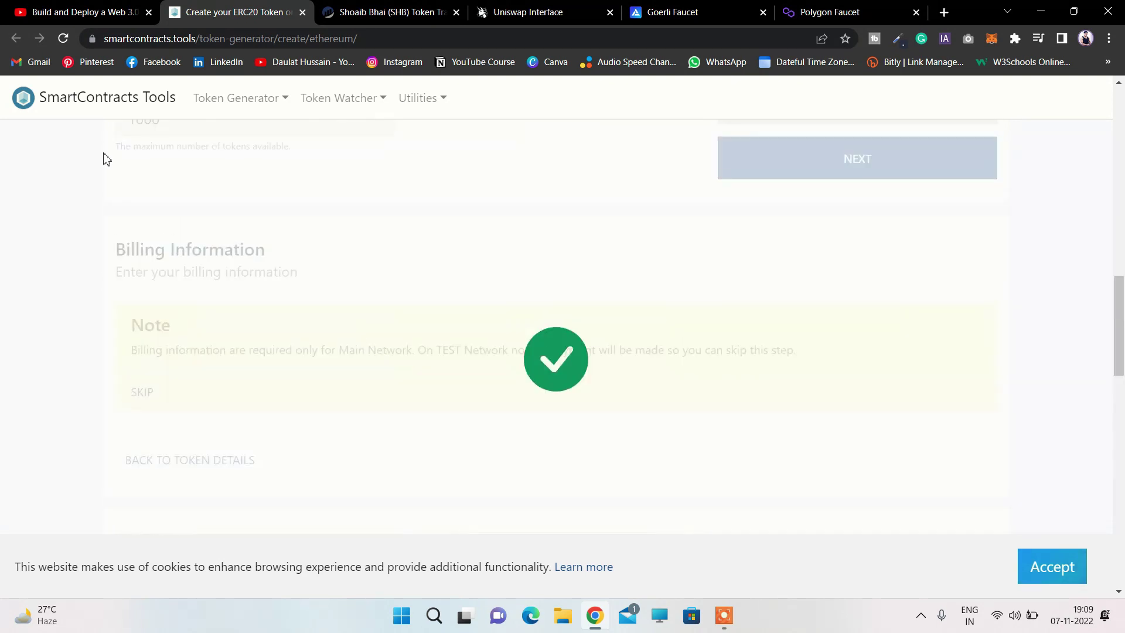
{"action": "scroll", "coordinate": [472, 309], "scroll_direction": "up", "scroll_amount": 2}
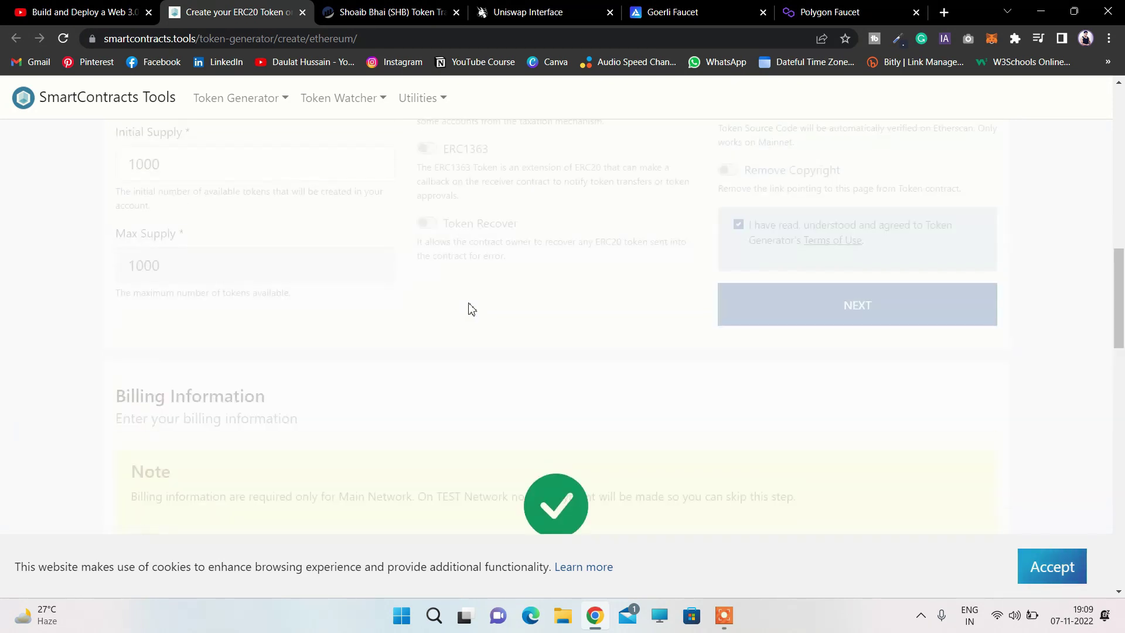
{"action": "scroll", "coordinate": [472, 351], "scroll_direction": "up", "scroll_amount": 3}
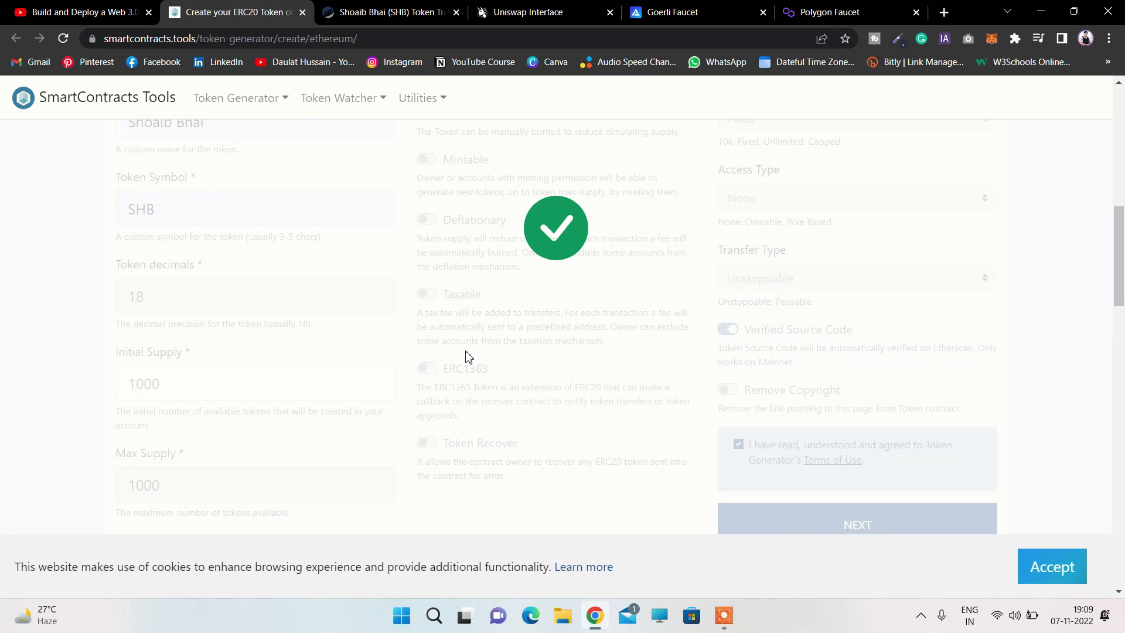
{"action": "scroll", "coordinate": [469, 356], "scroll_direction": "up", "scroll_amount": 7}
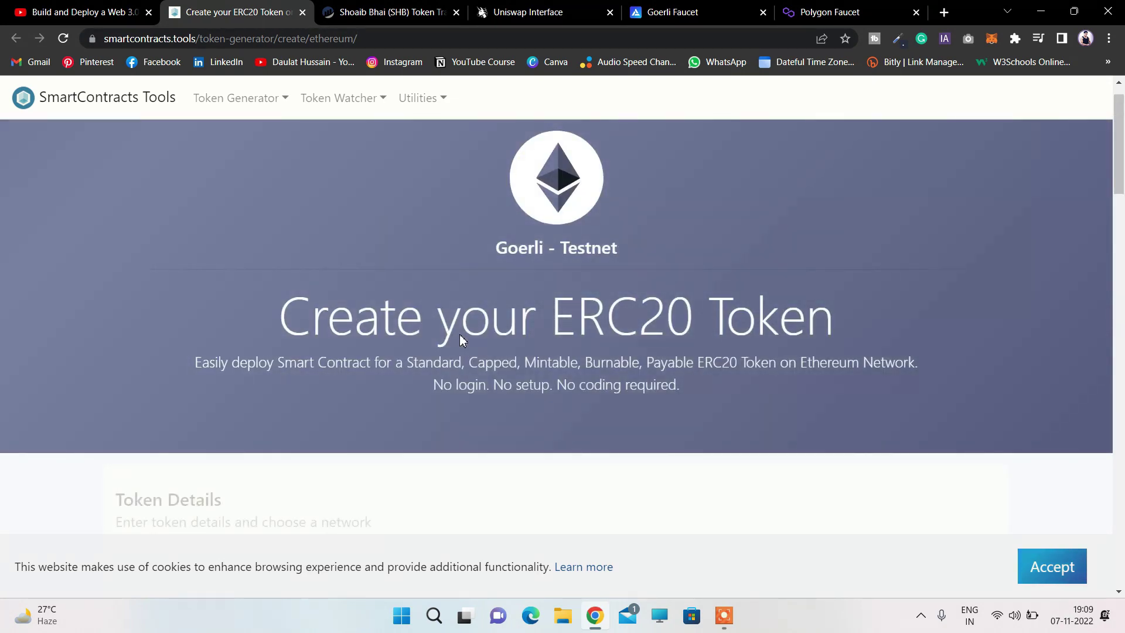